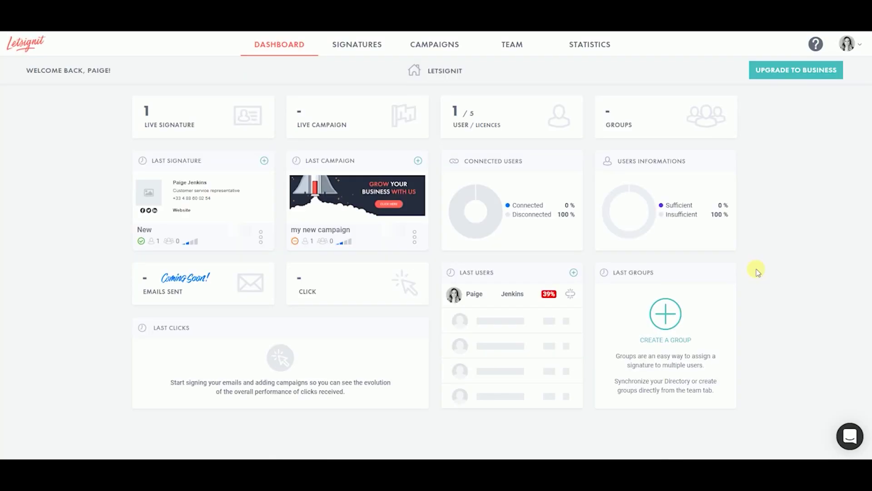
- From Office 365/G Suite integrations, expand Microsoft Office 365 Users Directory and start authorizing its sync
{"action": "left_click", "coordinate": [850, 46]}
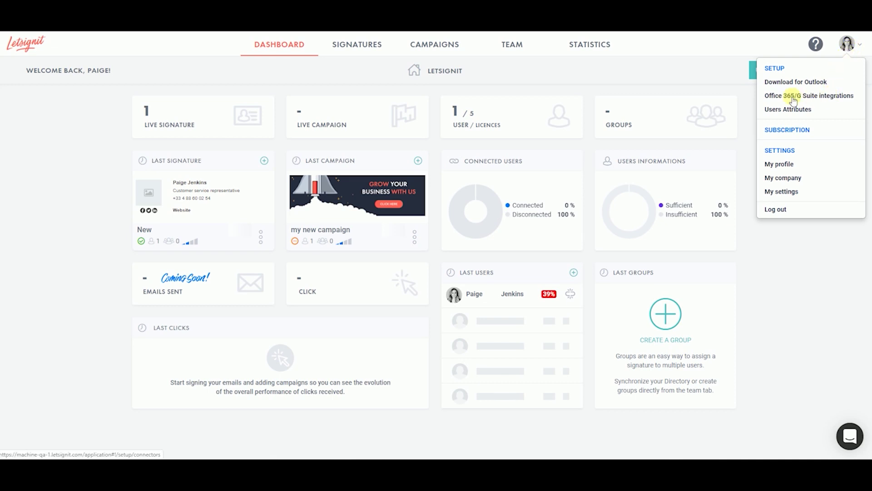
{"action": "left_click", "coordinate": [841, 101]}
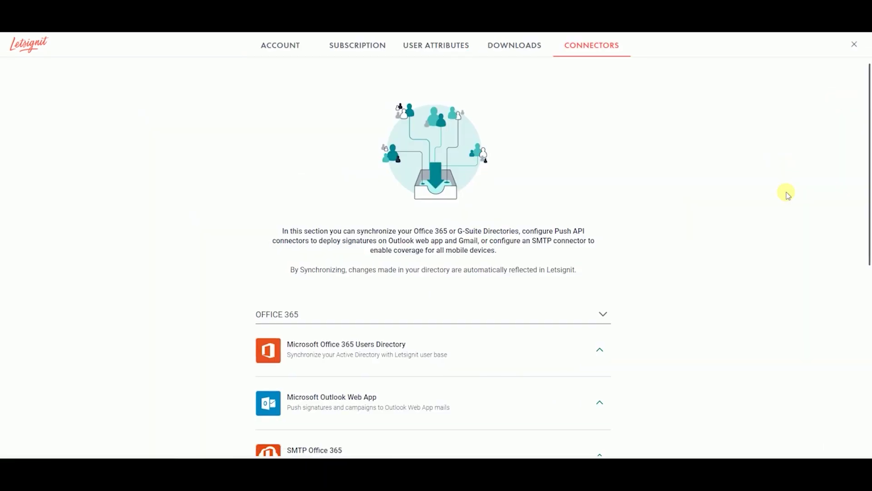
{"action": "left_click", "coordinate": [600, 350]}
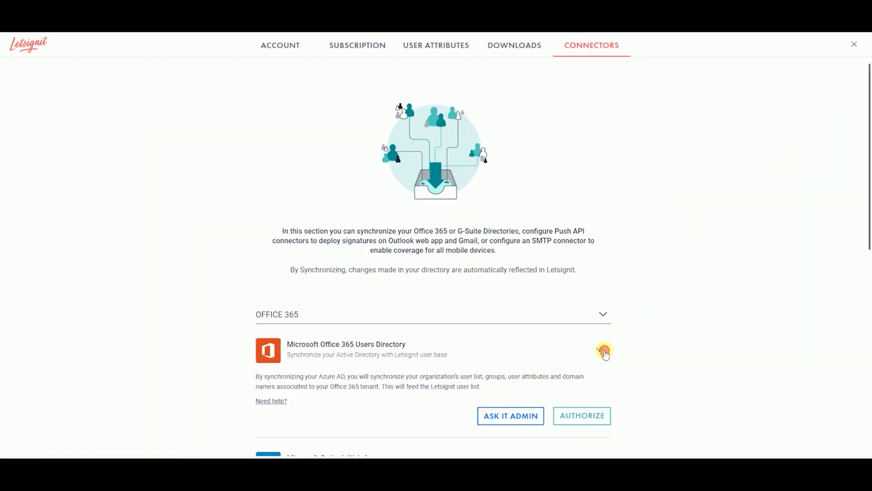
{"action": "scroll", "coordinate": [651, 341], "scroll_direction": "down", "scroll_amount": 2}
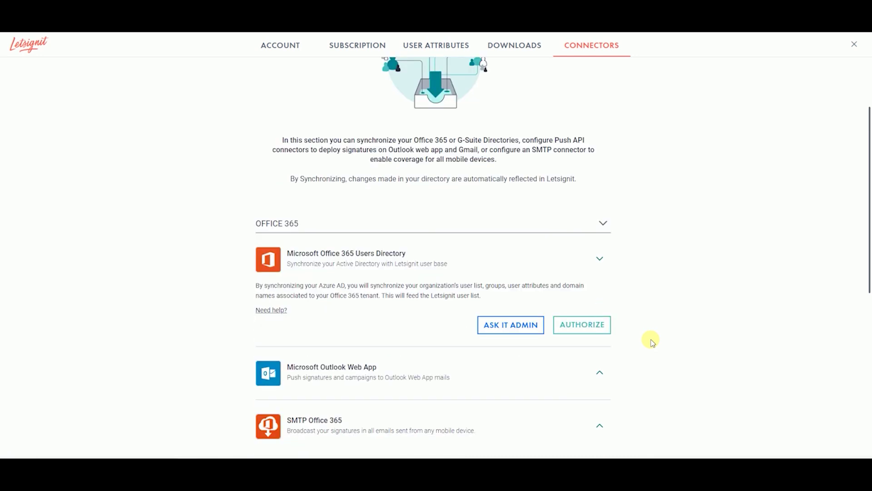
{"action": "left_click", "coordinate": [595, 325]}
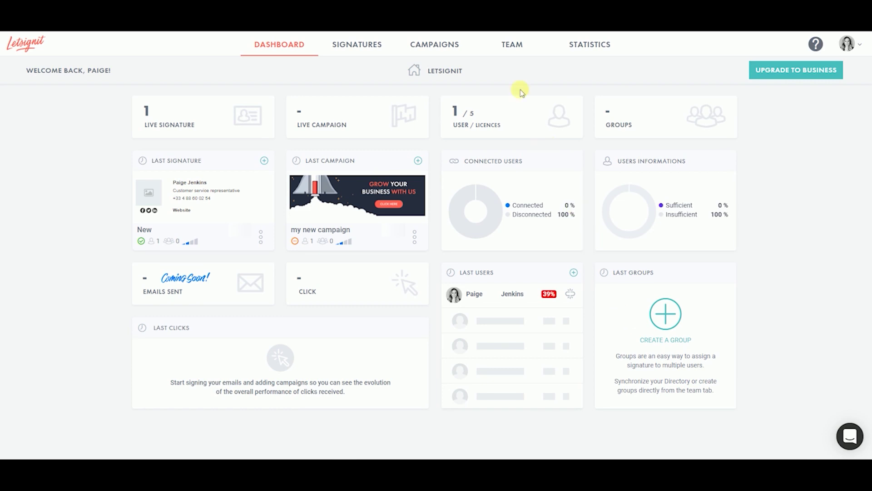
{"action": "left_click", "coordinate": [512, 48]}
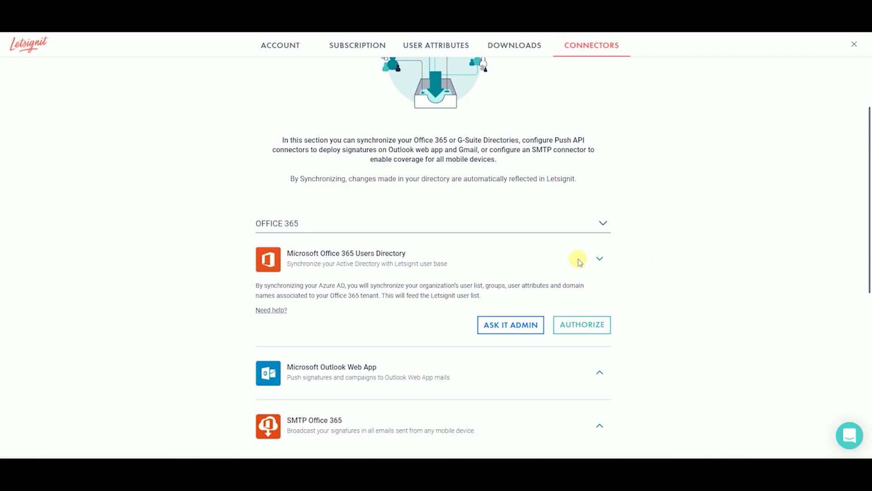
- Copy the sync authorization link and send it to the IT administrator's e-mail address
{"action": "left_click", "coordinate": [504, 325]}
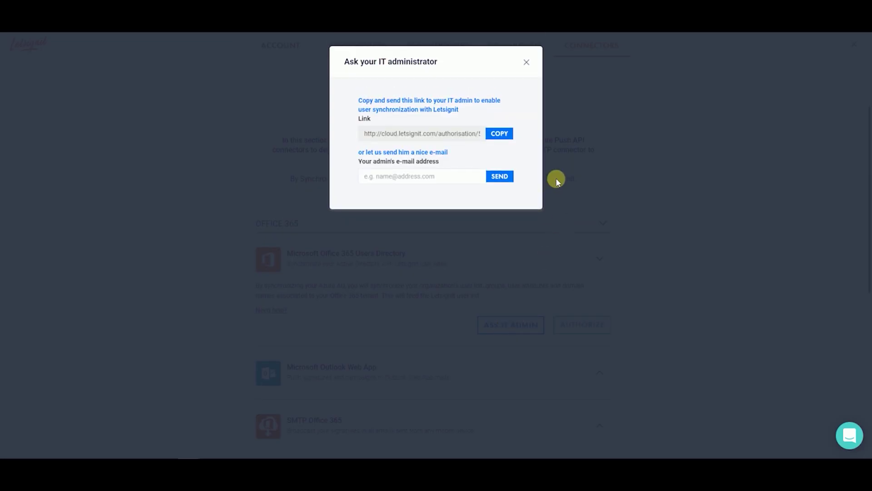
{"action": "left_click", "coordinate": [364, 133]}
{"action": "left_click", "coordinate": [499, 134]}
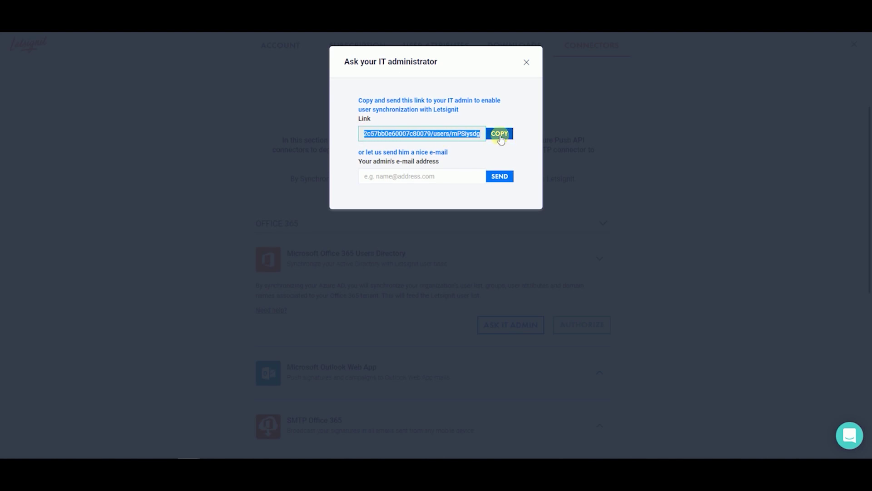
{"action": "left_click", "coordinate": [429, 176]}
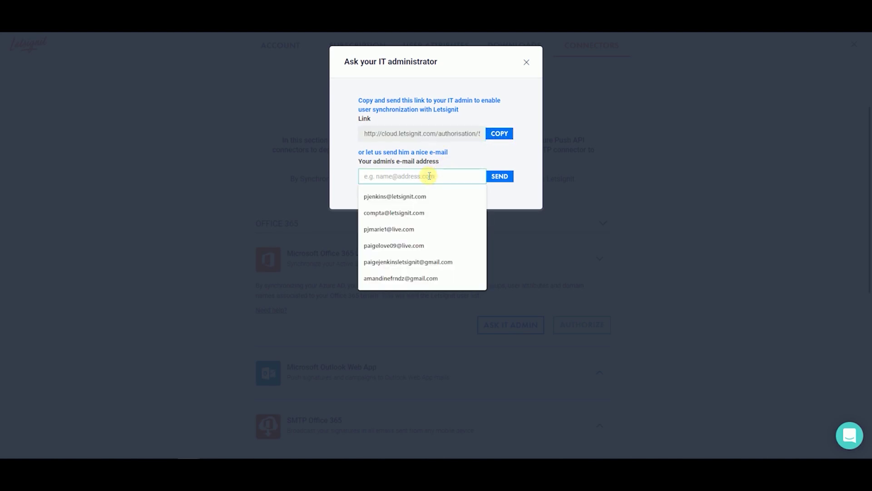
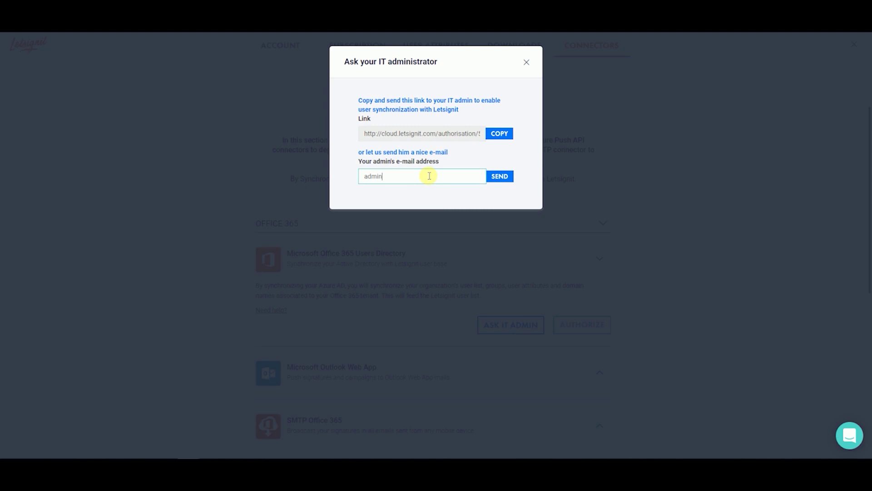
{"action": "left_click", "coordinate": [512, 176]}
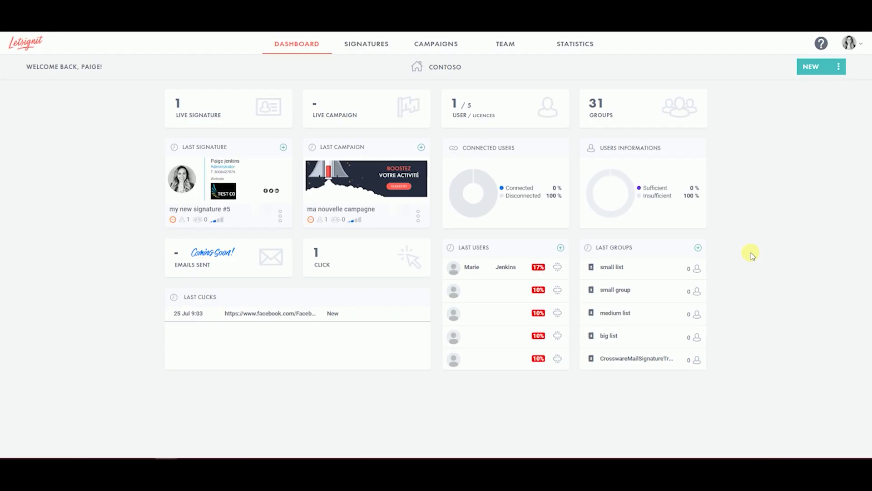
- On the Team page, check the Add Users CSV Import option, then close the Import users dialog
{"action": "left_click", "coordinate": [511, 55]}
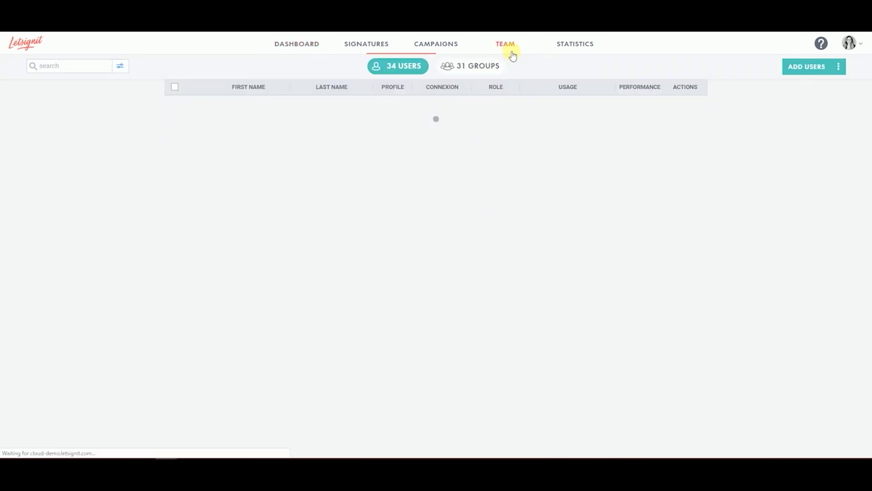
{"action": "left_click", "coordinate": [785, 66]}
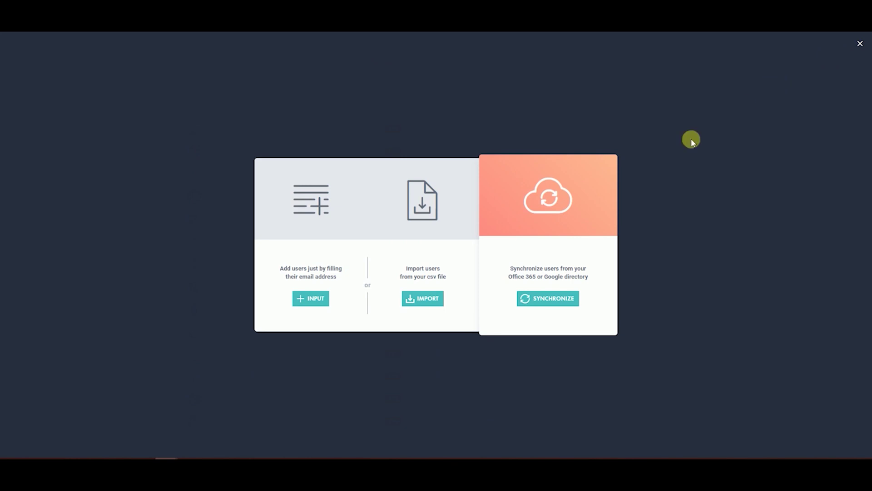
{"action": "left_click", "coordinate": [430, 301]}
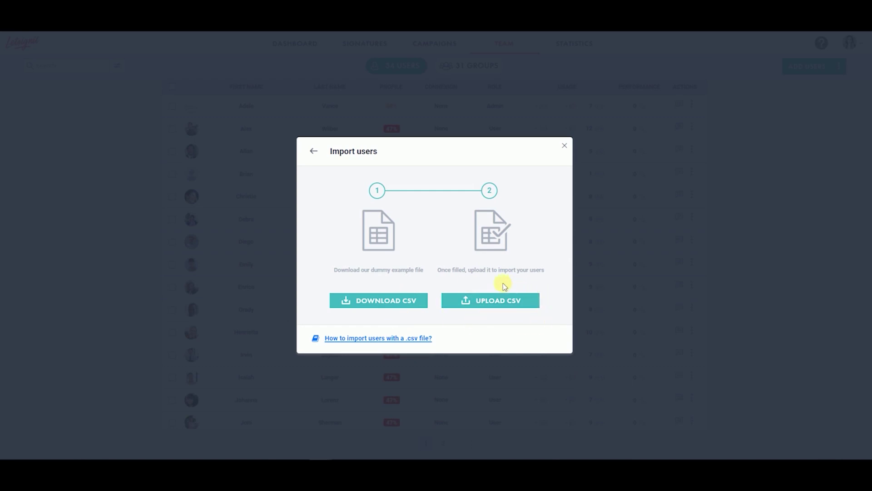
{"action": "left_click", "coordinate": [564, 145]}
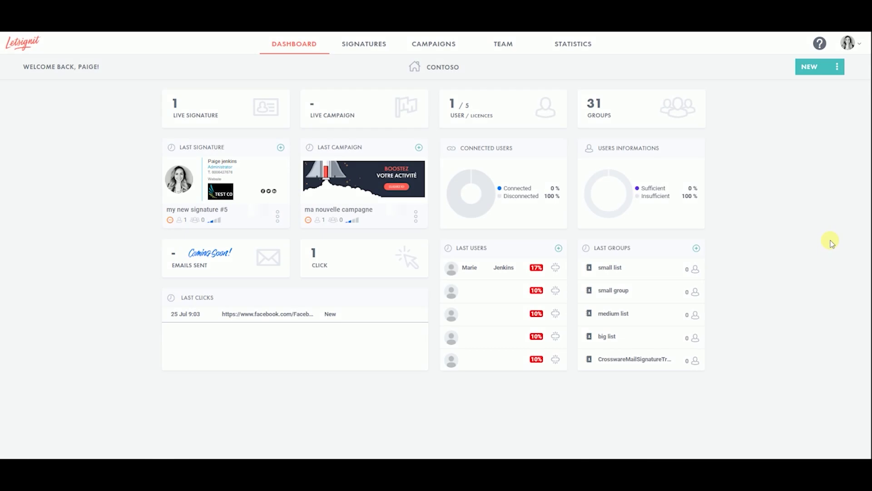
- Review the Download for Outlook page's MSI installation section, then download the app from the invitation e-mail
{"action": "left_click", "coordinate": [847, 43]}
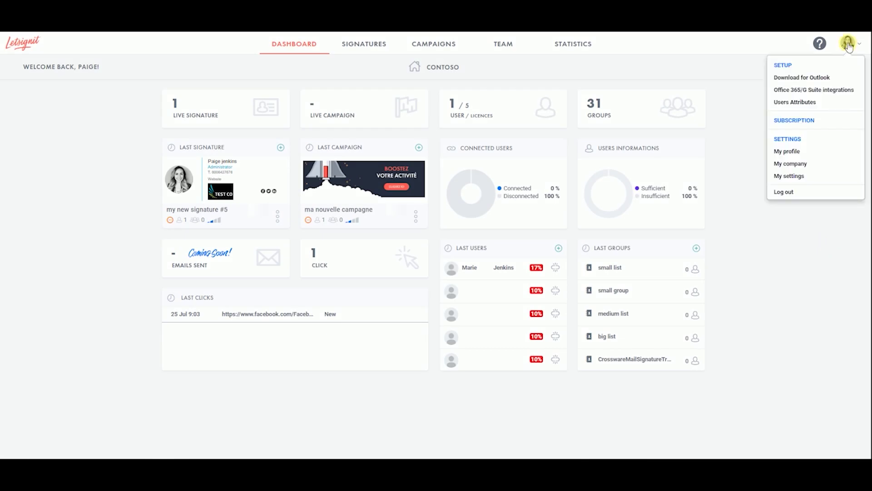
{"action": "left_click", "coordinate": [826, 76]}
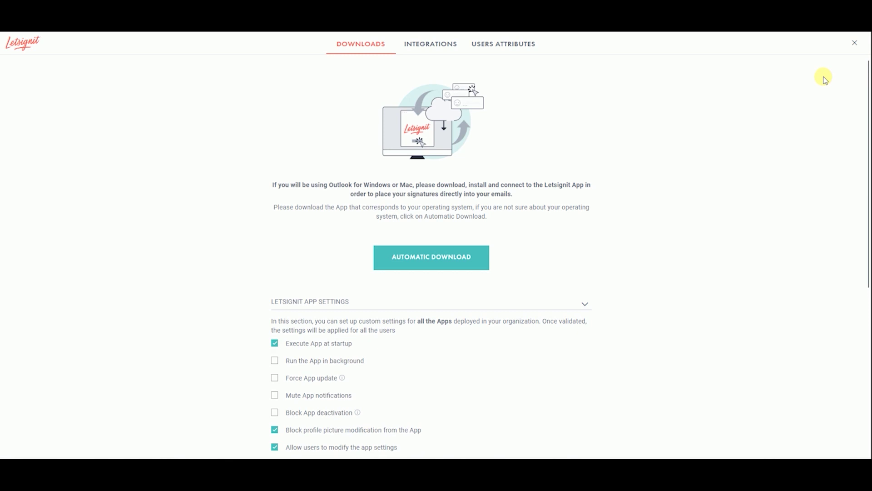
{"action": "scroll", "coordinate": [742, 157], "scroll_direction": "down", "scroll_amount": 3}
{"action": "scroll", "coordinate": [741, 156], "scroll_direction": "down", "scroll_amount": 3}
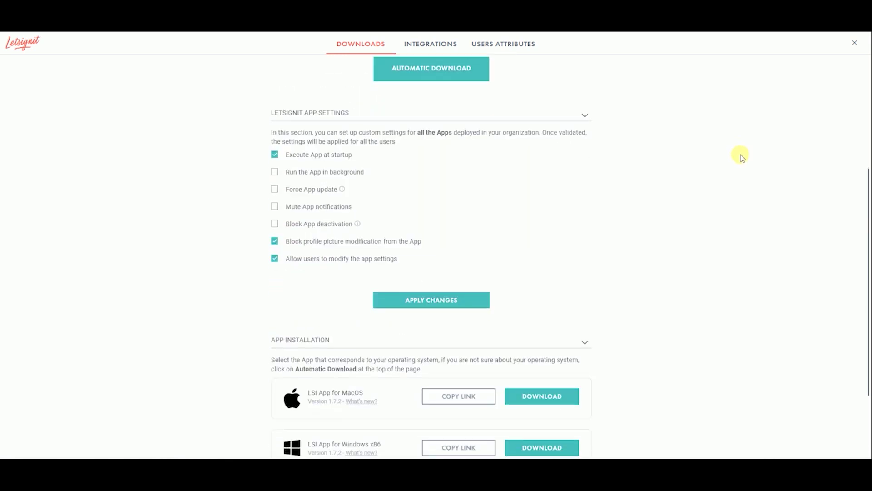
{"action": "left_click", "coordinate": [588, 443]}
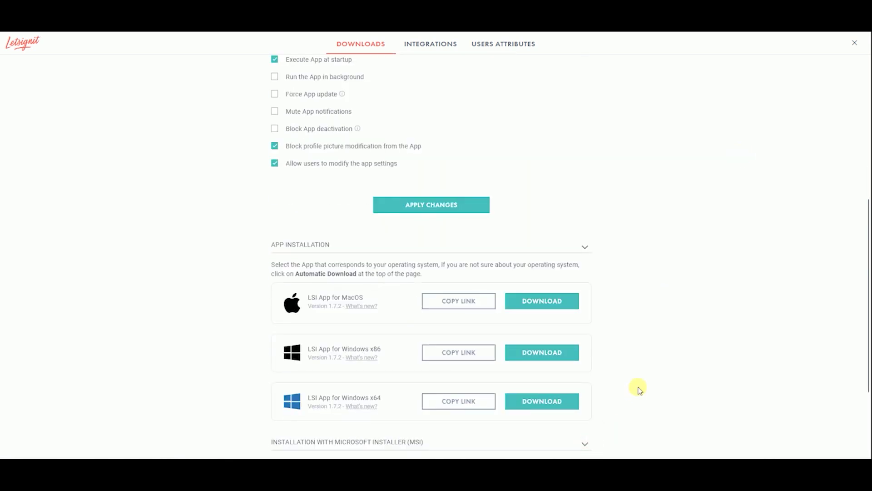
{"action": "scroll", "coordinate": [636, 388], "scroll_direction": "down", "scroll_amount": 3}
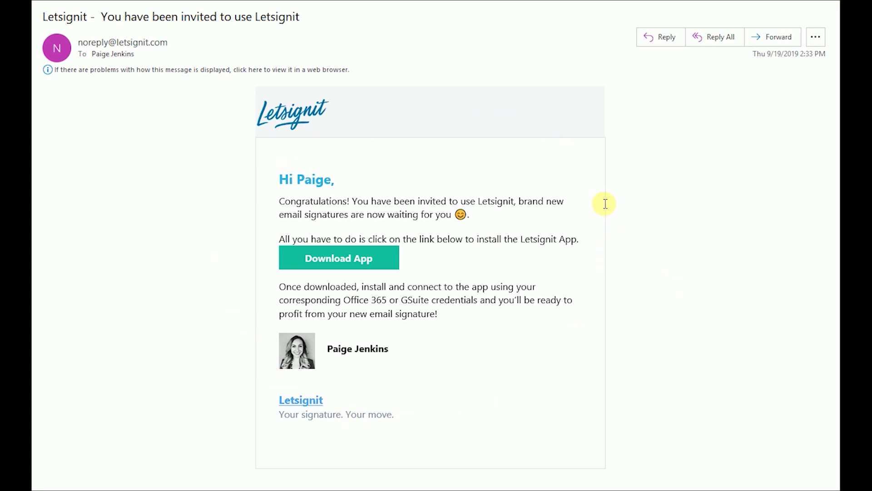
{"action": "left_click", "coordinate": [363, 262]}
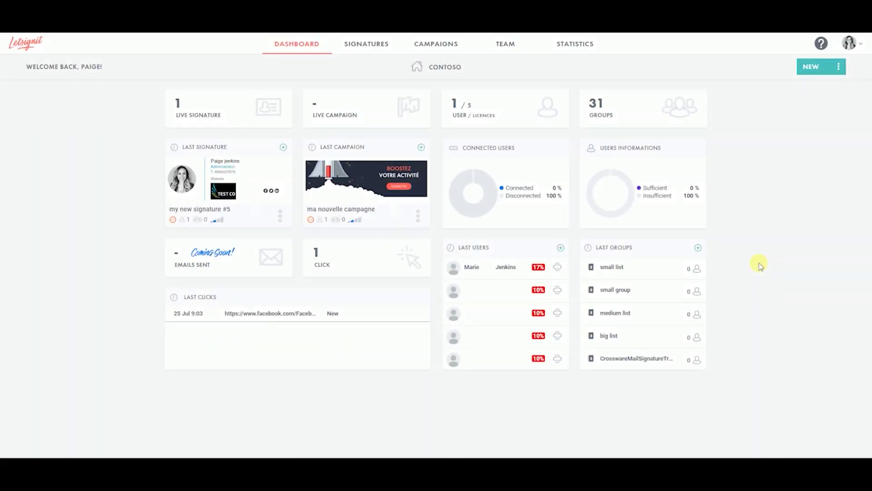
- Select all 34 users on the Team page and choose Send Invitations from the bulk actions menu
{"action": "left_click", "coordinate": [504, 45]}
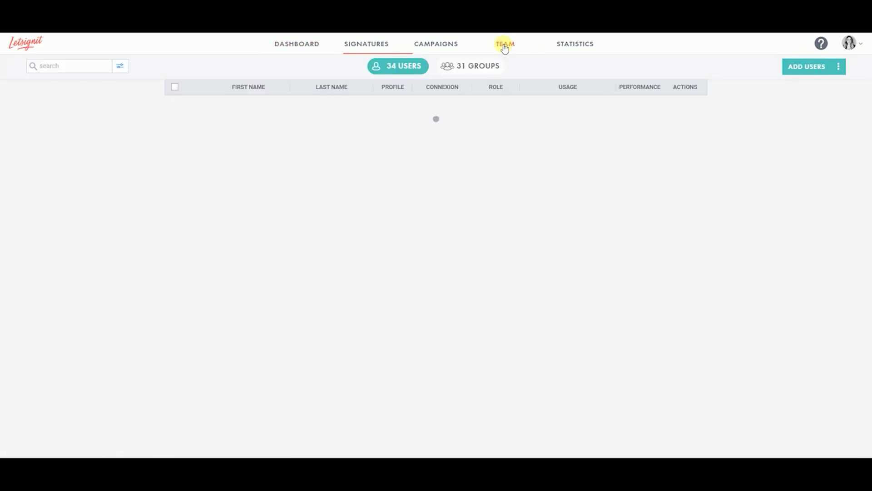
{"action": "left_click", "coordinate": [175, 129]}
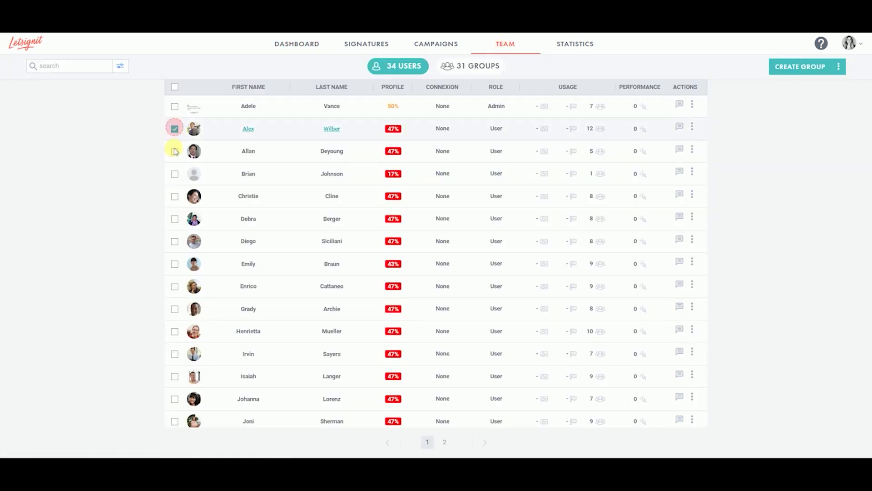
{"action": "left_click", "coordinate": [175, 151]}
{"action": "left_click", "coordinate": [175, 174]}
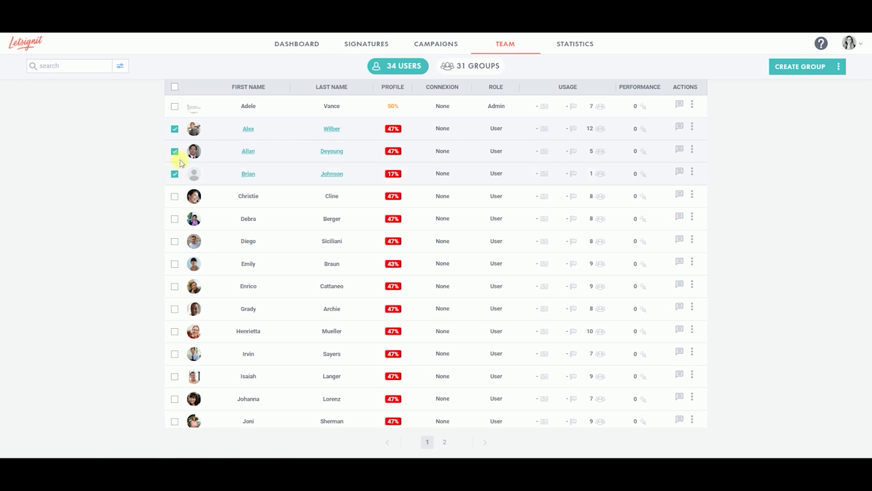
{"action": "left_click", "coordinate": [175, 88]}
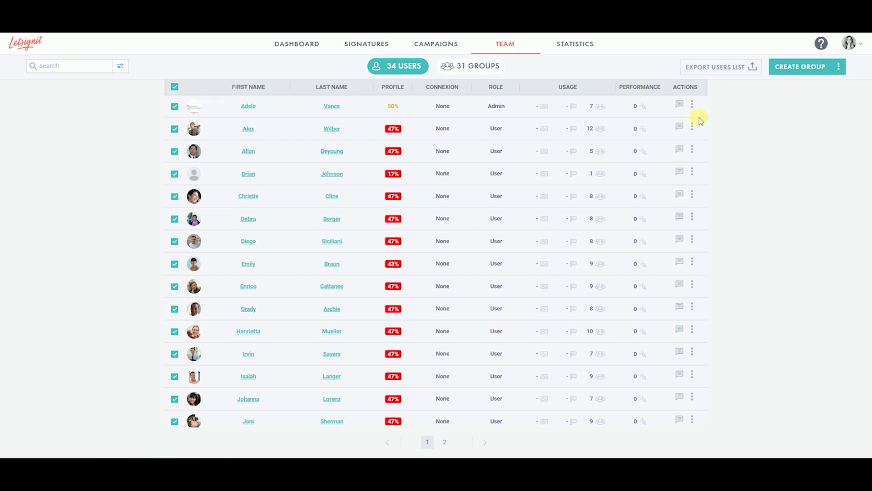
{"action": "left_click", "coordinate": [839, 67]}
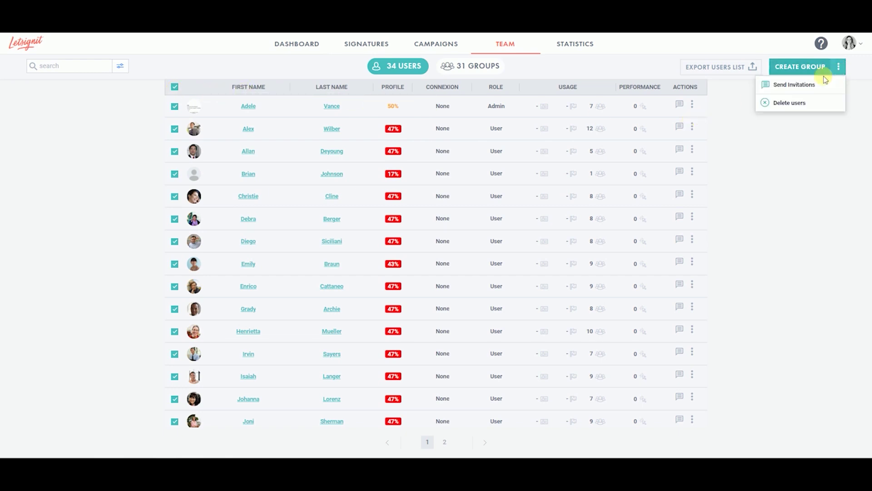
{"action": "left_click", "coordinate": [803, 87]}
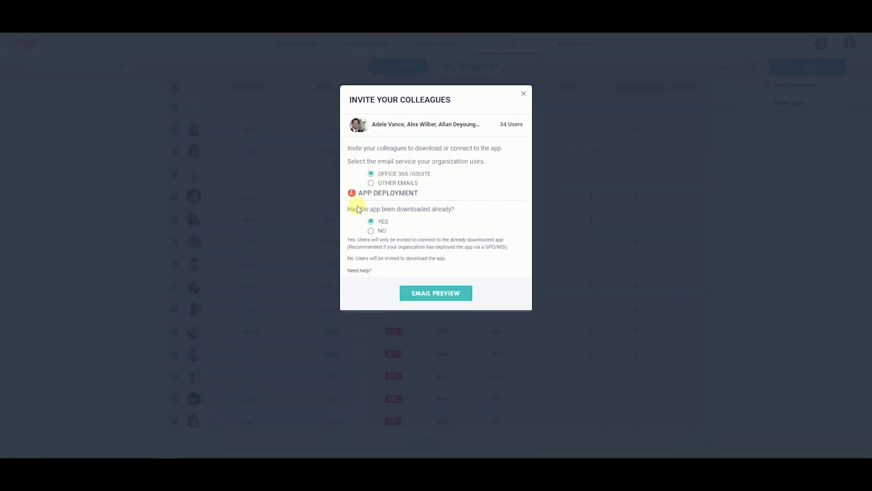
- Set app downloaded to No, preview the invitation e-mail, and send it to all 34 users
{"action": "left_click", "coordinate": [371, 231]}
{"action": "left_click", "coordinate": [433, 295]}
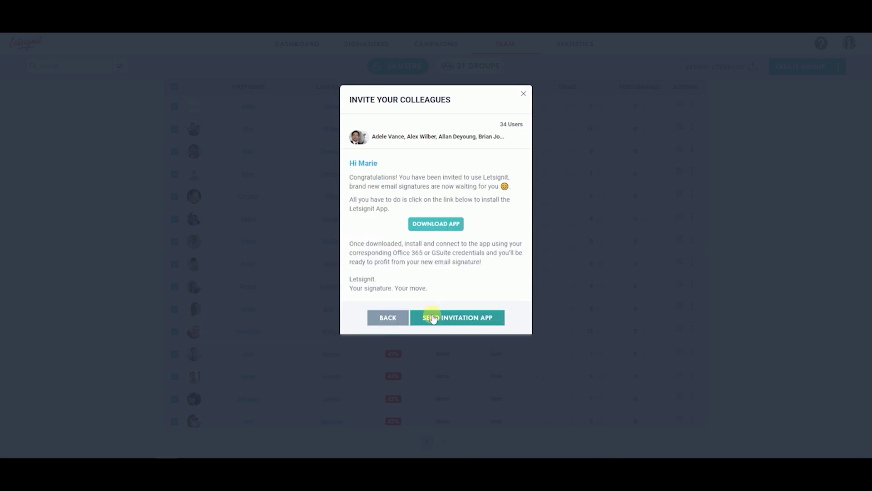
{"action": "left_click", "coordinate": [467, 323]}
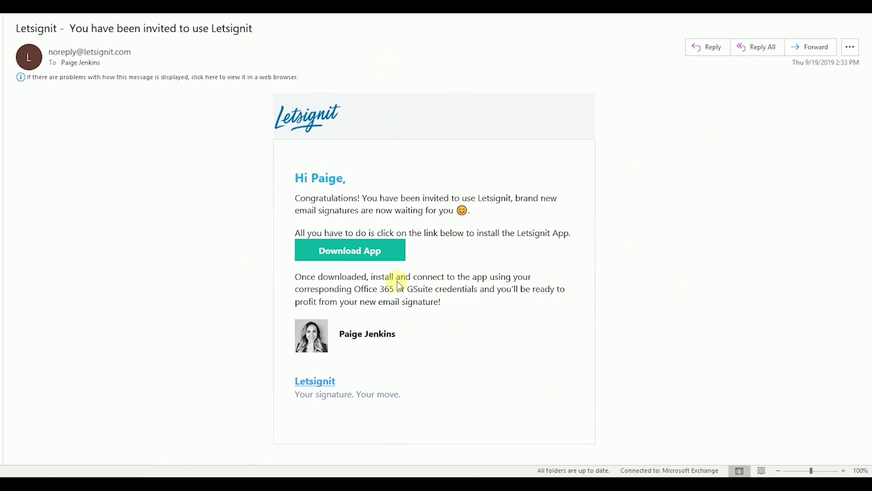
- Download and run the Letsignit App installer, then sign in with the user's Microsoft e-mail
{"action": "left_click", "coordinate": [348, 255]}
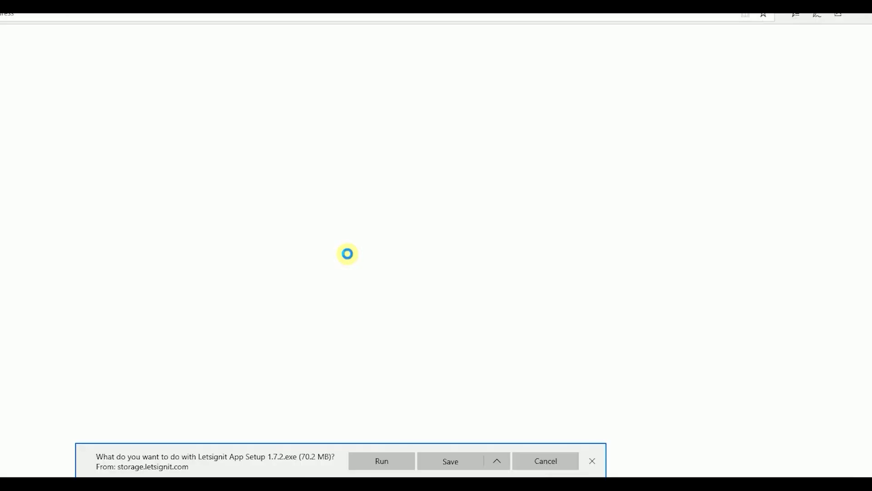
{"action": "left_click", "coordinate": [379, 462]}
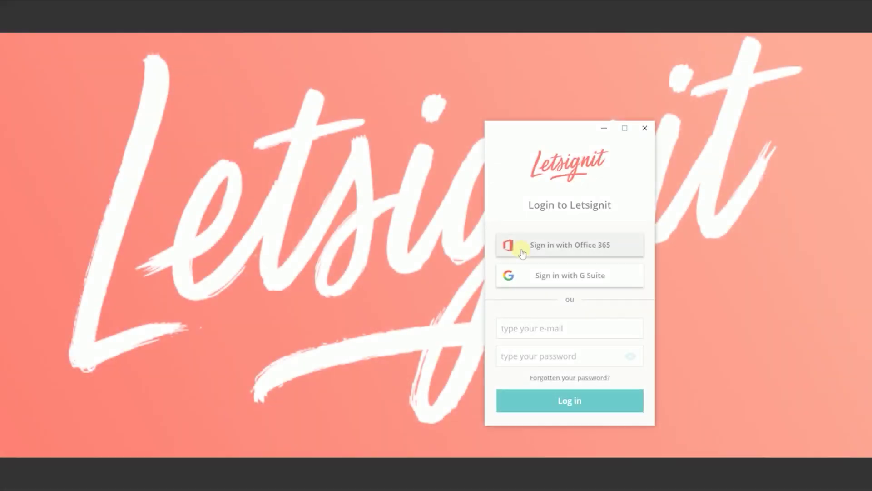
{"action": "left_click", "coordinate": [521, 249]}
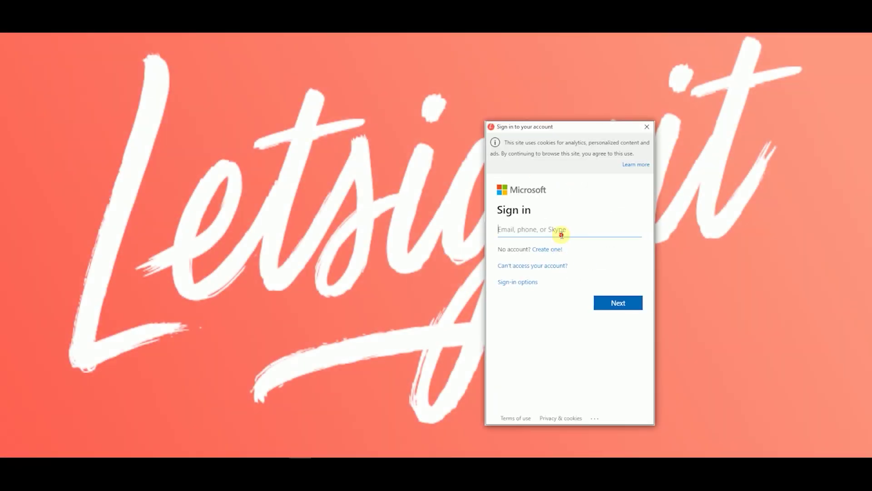
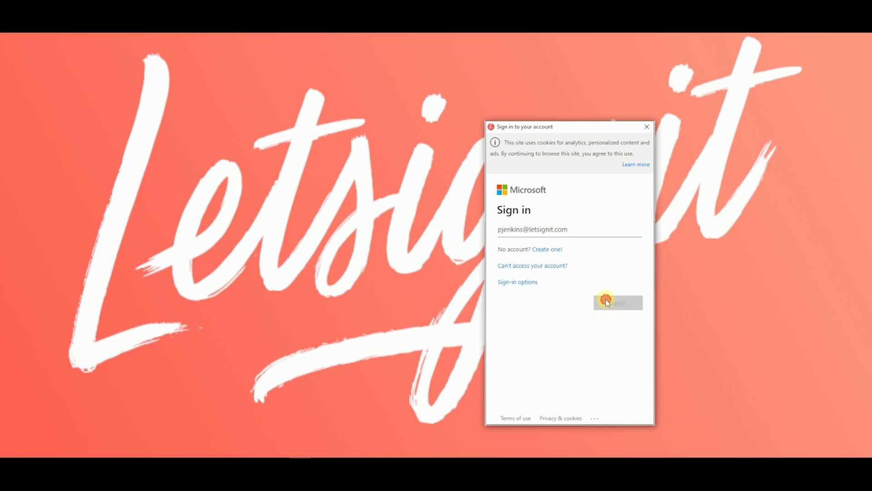
{"action": "left_click", "coordinate": [609, 301]}
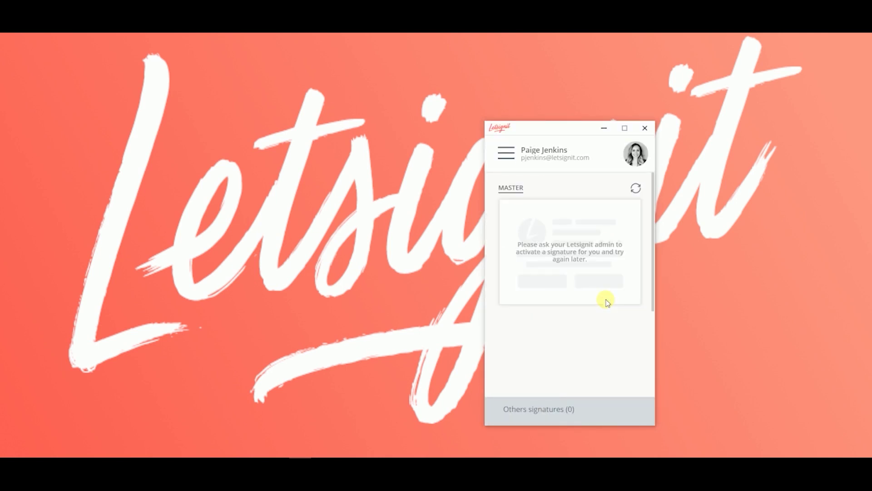
- Open the Notifications page from the Letsignit App's hamburger menu
{"action": "left_click", "coordinate": [506, 153]}
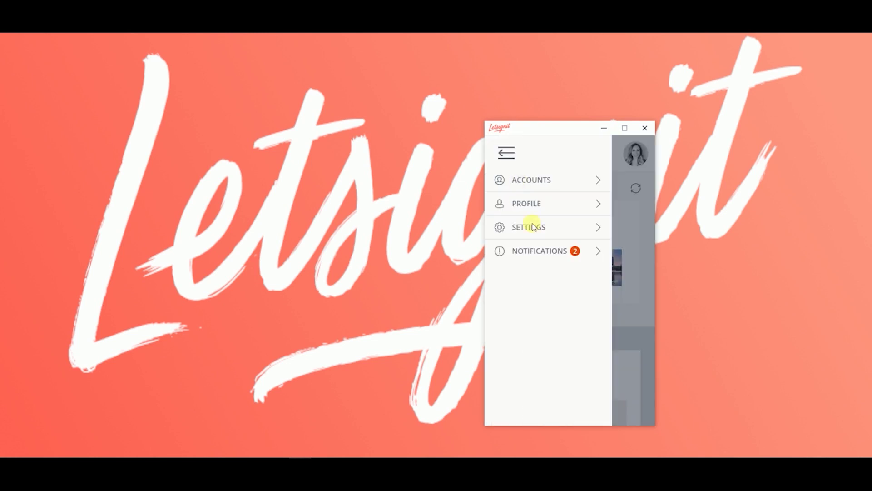
{"action": "left_click", "coordinate": [535, 250]}
{"action": "left_click", "coordinate": [594, 233]}
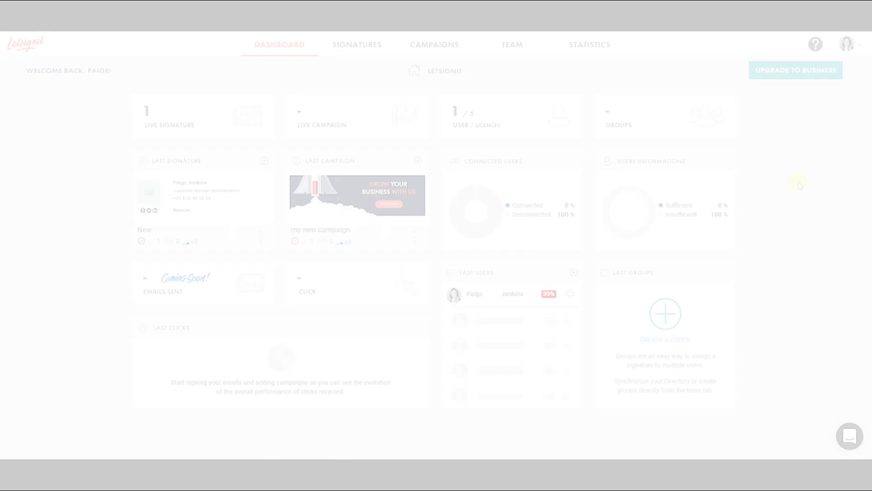
- Expand the Microsoft Outlook Web App connector under Office 365/G Suite integrations and start authorizing it
{"action": "left_click", "coordinate": [851, 51]}
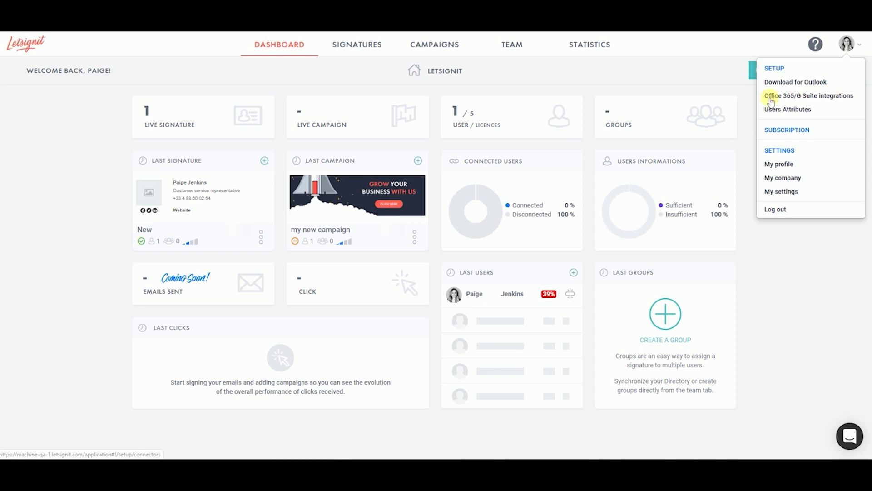
{"action": "left_click", "coordinate": [841, 97]}
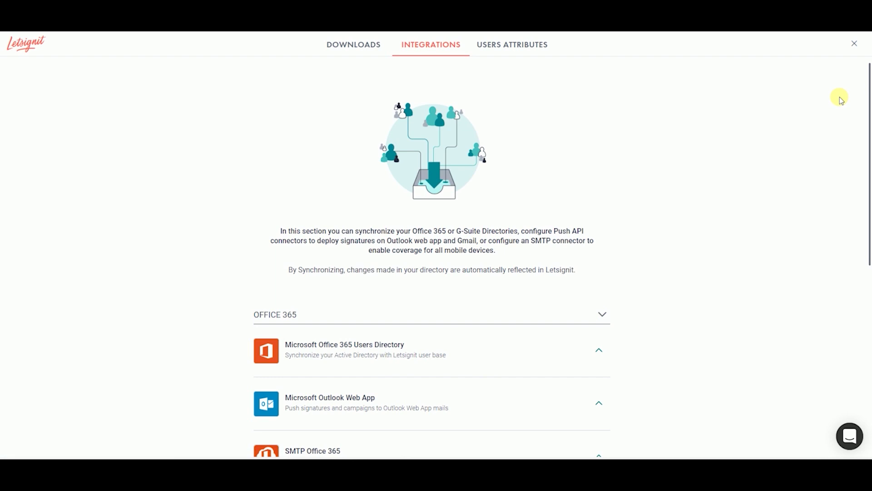
{"action": "scroll", "coordinate": [727, 236], "scroll_direction": "down", "scroll_amount": 3}
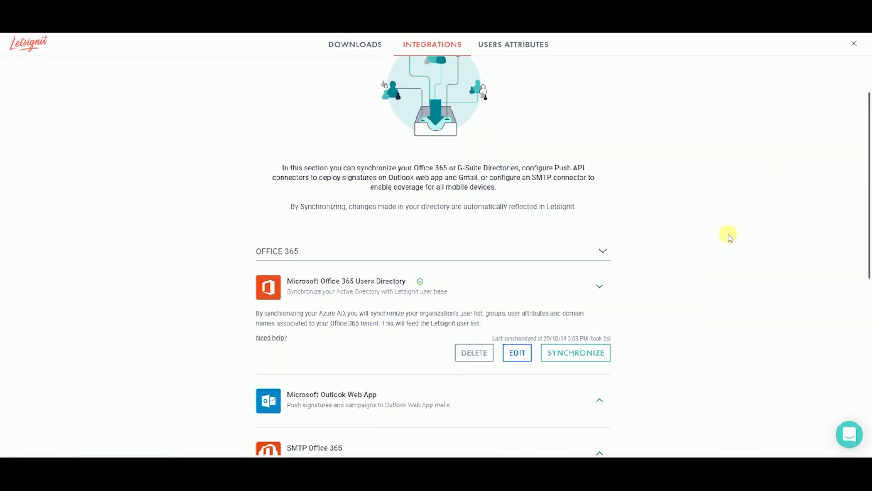
{"action": "scroll", "coordinate": [727, 235], "scroll_direction": "down", "scroll_amount": 1}
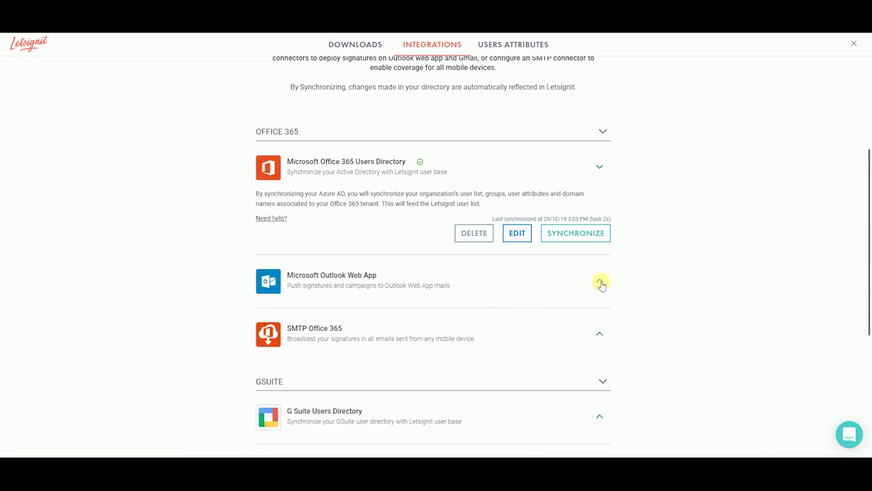
{"action": "left_click", "coordinate": [600, 281]}
{"action": "scroll", "coordinate": [647, 277], "scroll_direction": "down", "scroll_amount": 2}
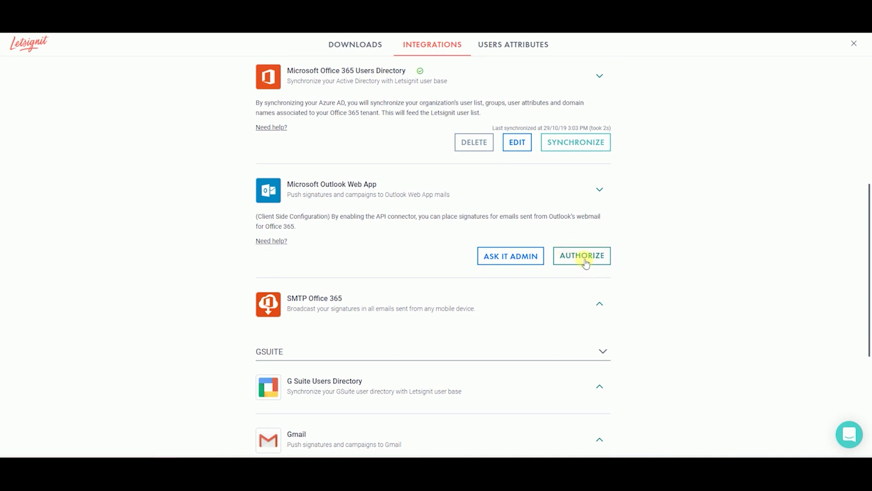
{"action": "left_click", "coordinate": [585, 260]}
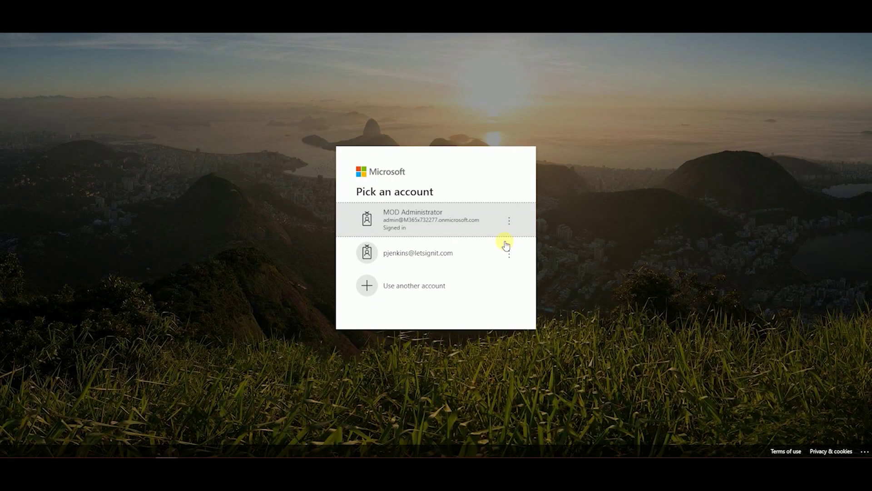
- Authorize with the admin account, dismiss the impersonation warning, and paste outlook.office365.com/ecp/ into the address bar
{"action": "left_click", "coordinate": [443, 212]}
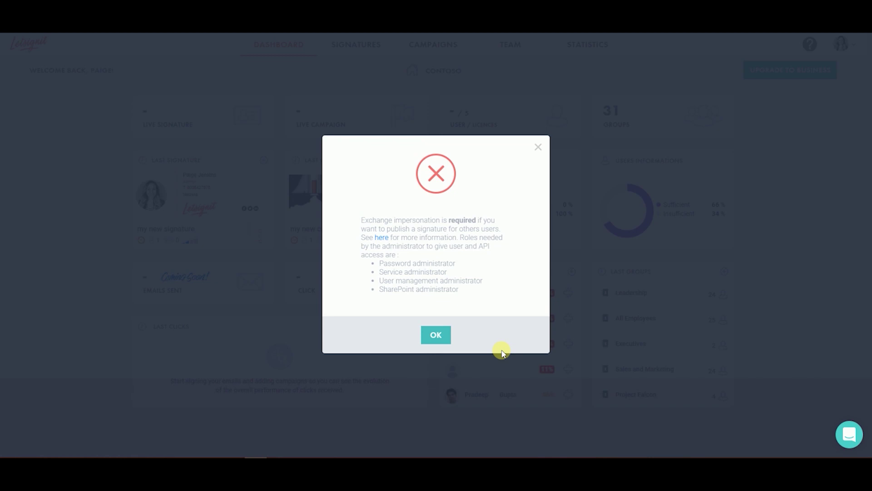
{"action": "left_click", "coordinate": [434, 338]}
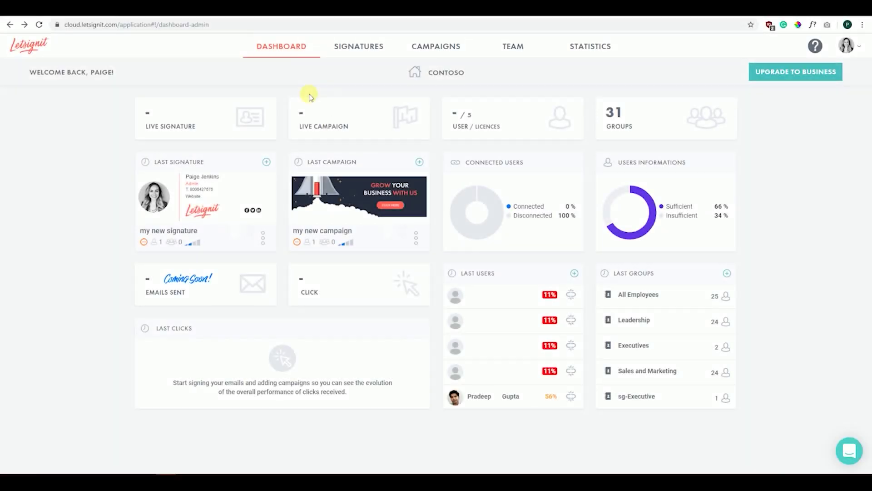
{"action": "left_click", "coordinate": [245, 28]}
{"action": "type", "text": "https://outlook.office365.com/ecp/"}
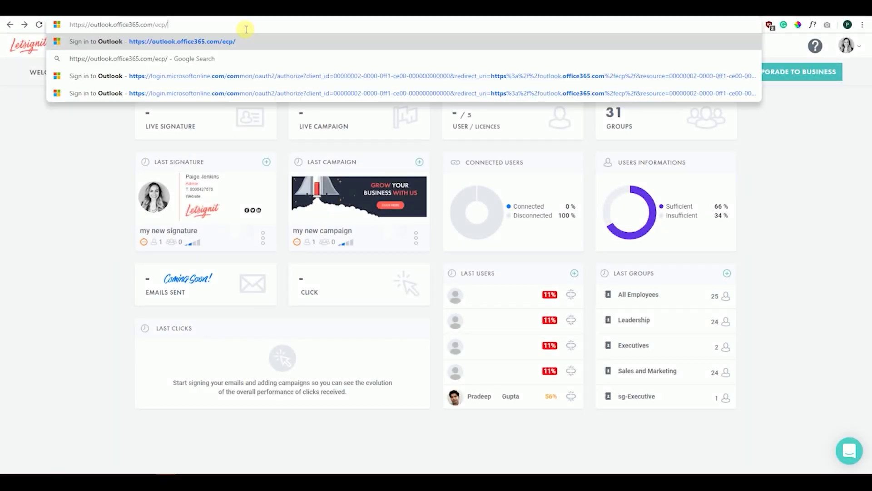
- Load the Exchange admin center and sign in as the tenant administrator, choosing to stay signed in
{"action": "left_click", "coordinate": [194, 23]}
{"action": "left_click", "coordinate": [208, 42]}
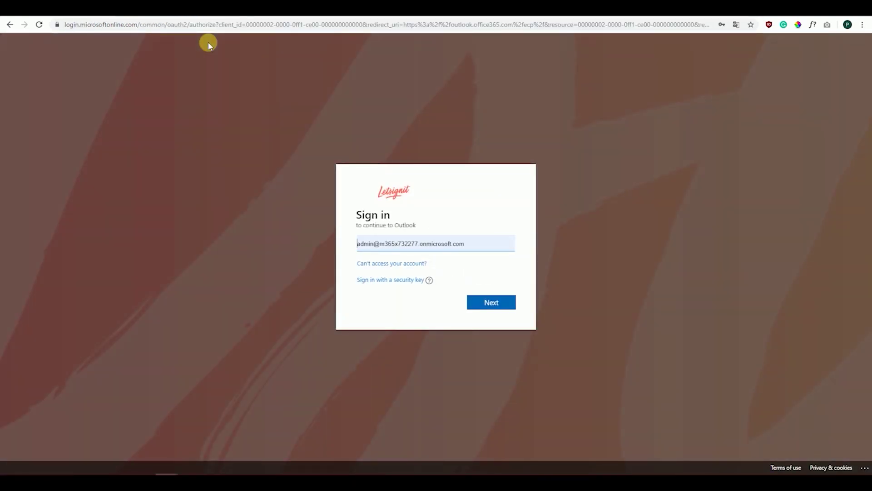
{"action": "left_click", "coordinate": [485, 302]}
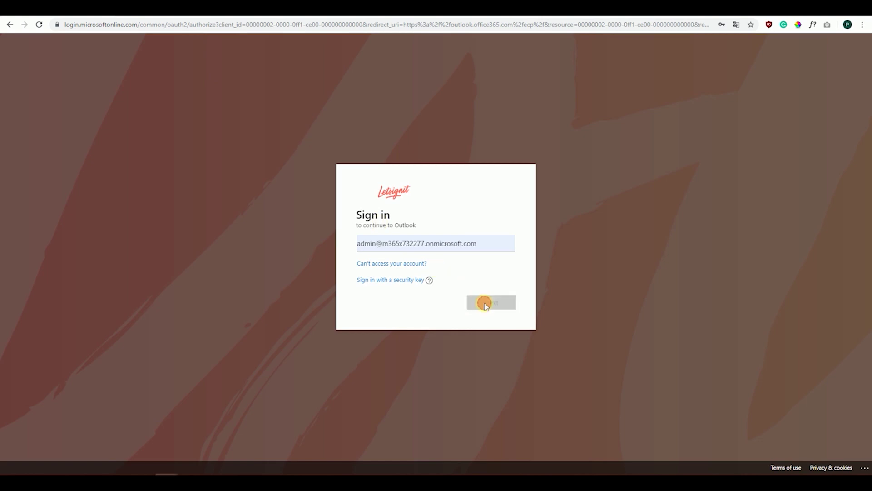
{"action": "left_click", "coordinate": [490, 279]}
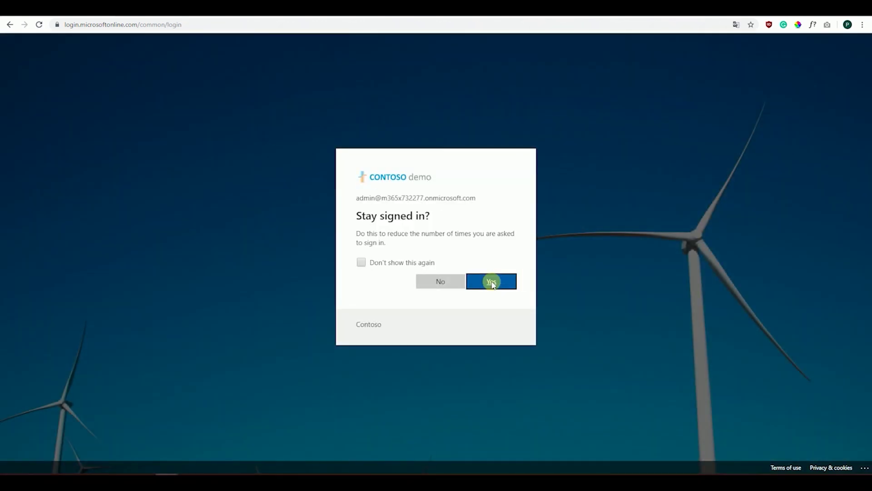
{"action": "left_click", "coordinate": [491, 282]}
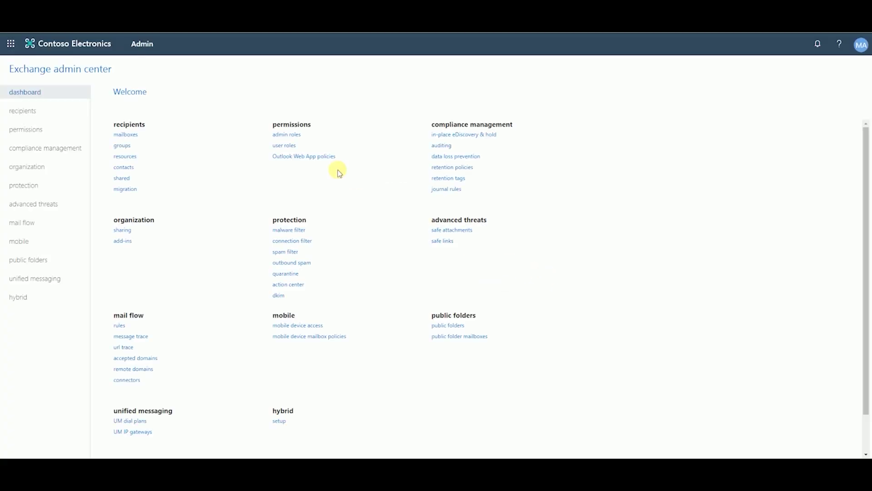
- Create a new admin role group named LSI and give it the ApplicationImpersonation role
{"action": "left_click", "coordinate": [280, 135]}
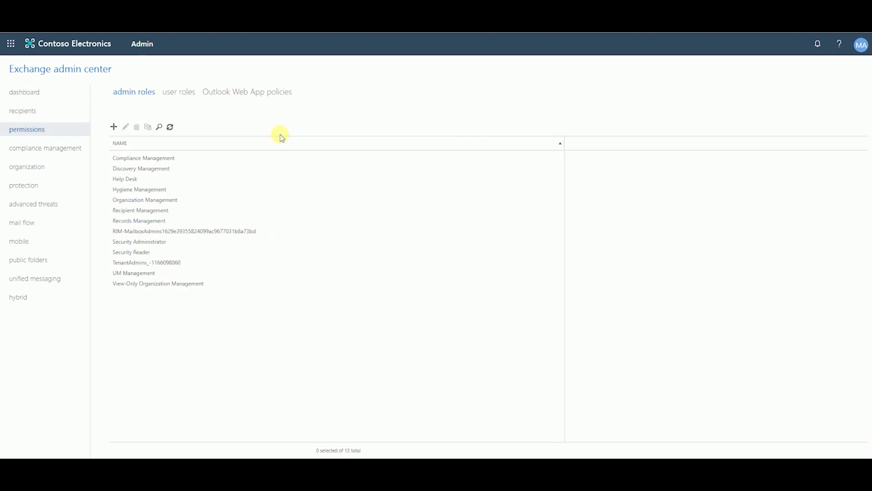
{"action": "left_click", "coordinate": [114, 127]}
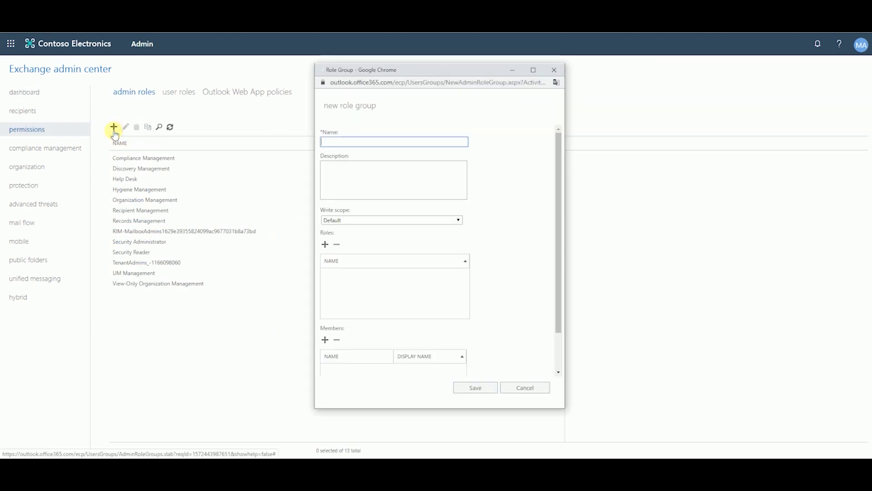
{"action": "left_click", "coordinate": [331, 141]}
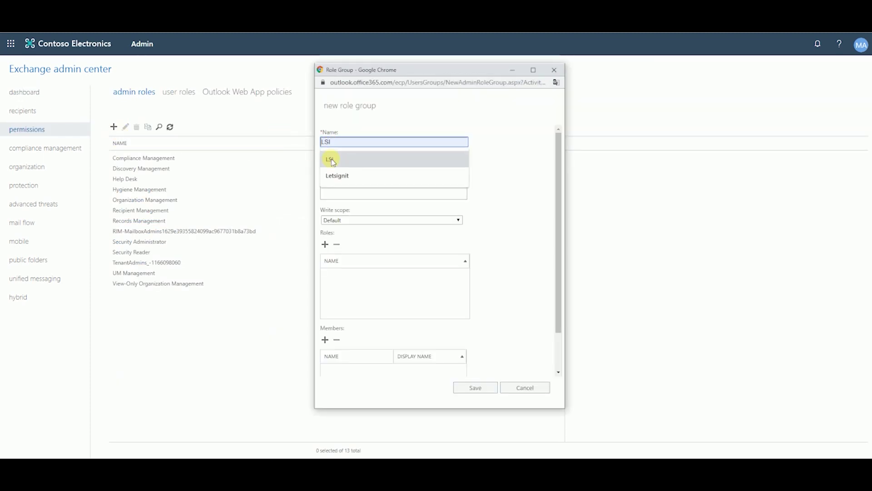
{"action": "left_click", "coordinate": [332, 158]}
{"action": "scroll", "coordinate": [344, 189], "scroll_direction": "down", "scroll_amount": 1}
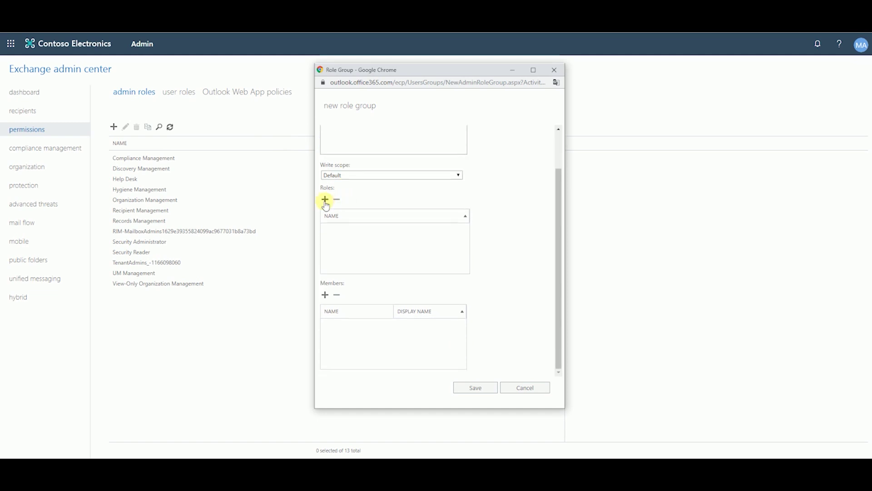
{"action": "left_click", "coordinate": [325, 200]}
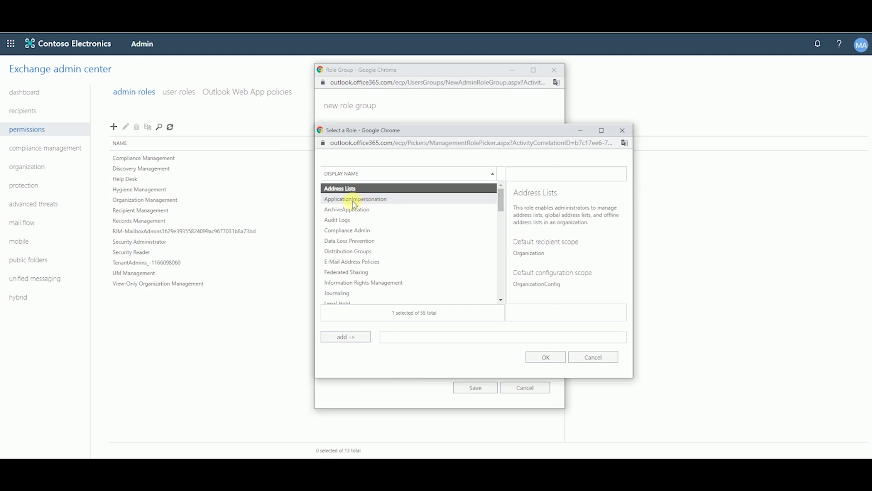
{"action": "left_click", "coordinate": [354, 200]}
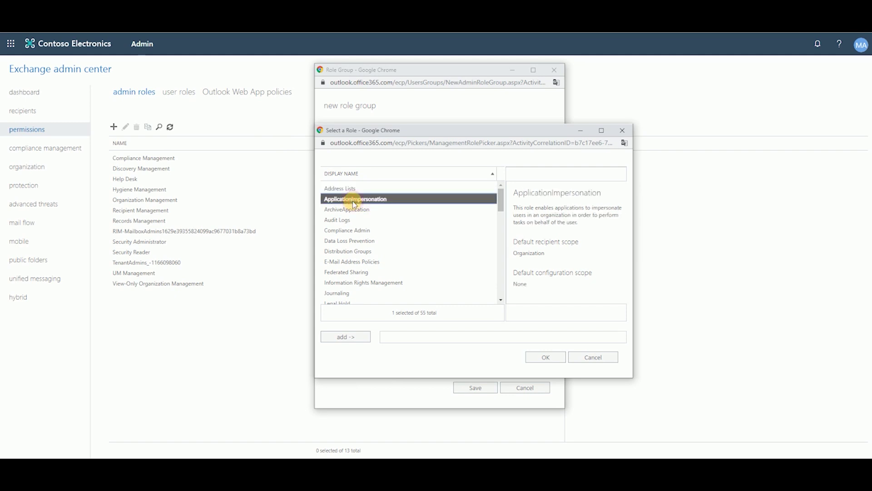
{"action": "left_click", "coordinate": [347, 336]}
{"action": "left_click", "coordinate": [543, 356]}
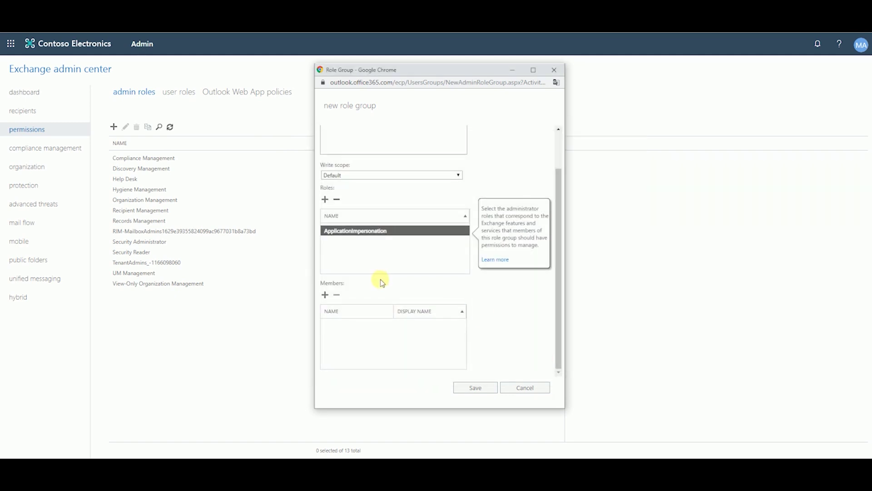
- Add the administrator account as the group's member and save the role group
{"action": "left_click", "coordinate": [325, 295]}
{"action": "left_click", "coordinate": [331, 284]}
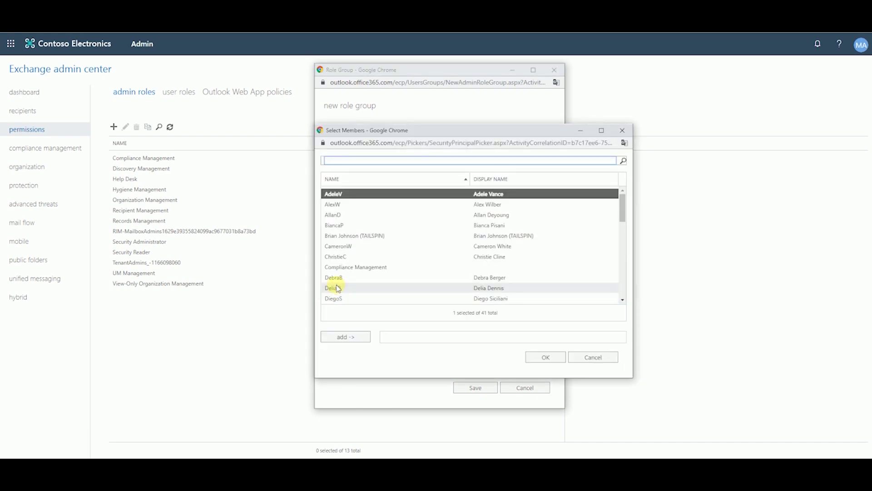
{"action": "scroll", "coordinate": [357, 268], "scroll_direction": "down", "scroll_amount": 1}
{"action": "scroll", "coordinate": [362, 257], "scroll_direction": "down", "scroll_amount": 2}
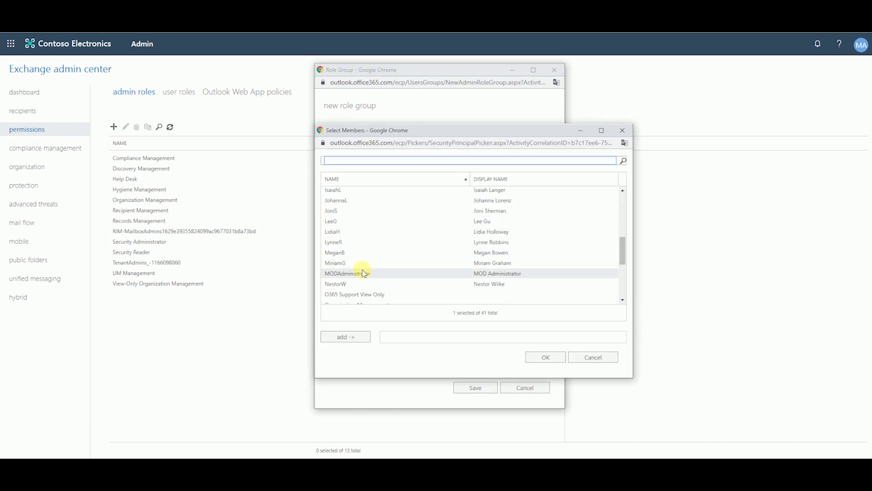
{"action": "left_click", "coordinate": [362, 274]}
{"action": "left_click", "coordinate": [351, 337]}
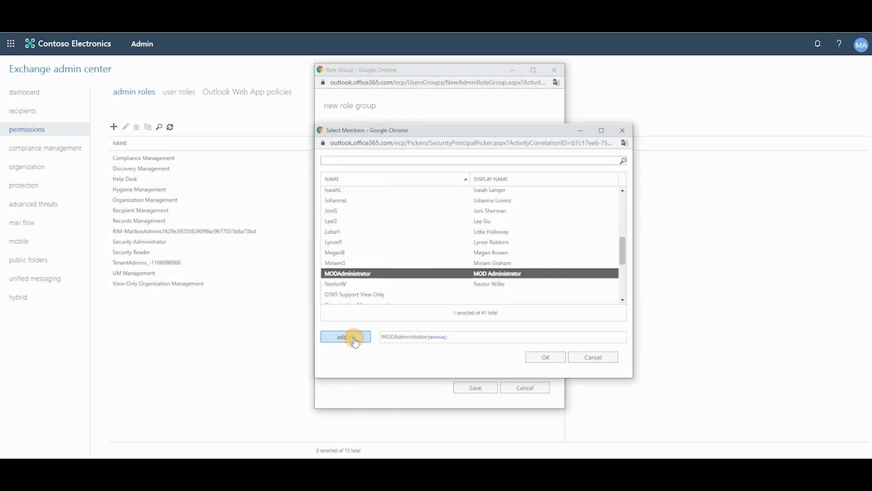
{"action": "left_click", "coordinate": [532, 358]}
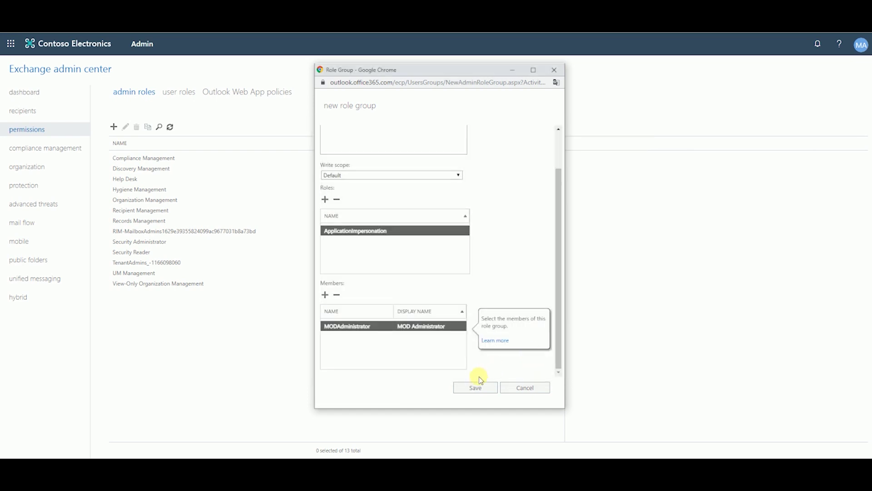
{"action": "left_click", "coordinate": [477, 387]}
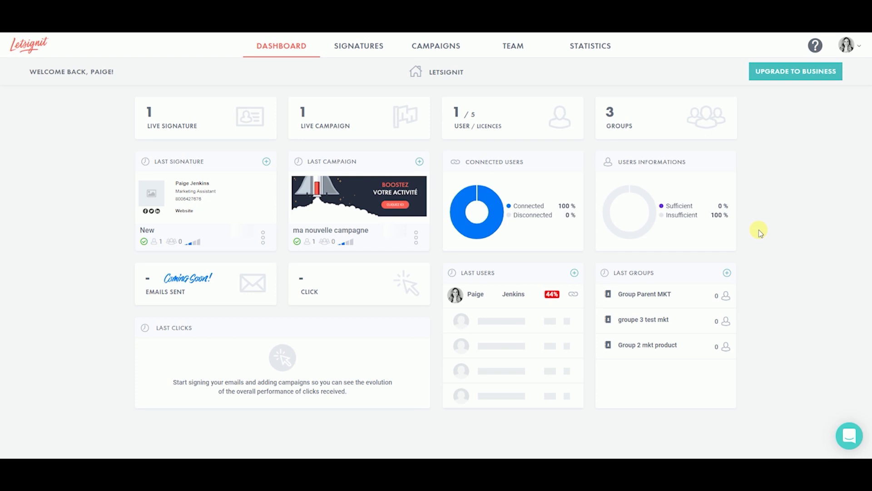
- From the Office 365 integrations page, authorize the Microsoft Outlook Web App connector
{"action": "left_click", "coordinate": [846, 45]}
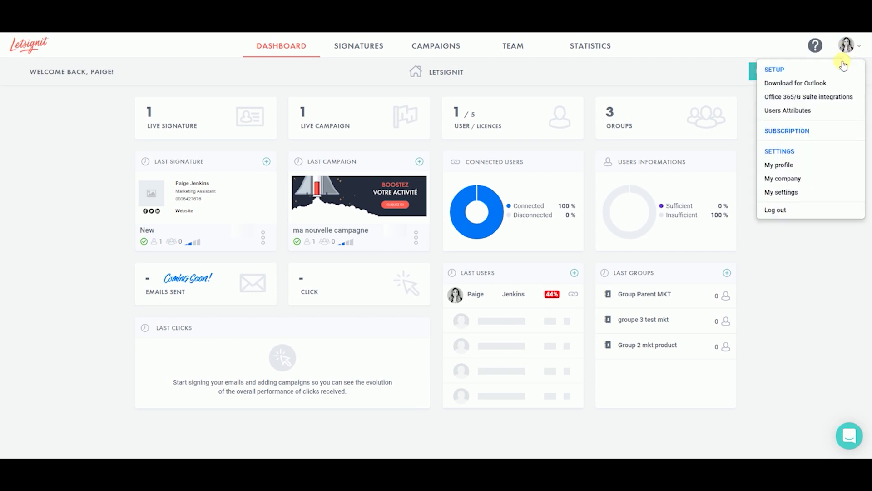
{"action": "left_click", "coordinate": [826, 101]}
{"action": "scroll", "coordinate": [779, 121], "scroll_direction": "down", "scroll_amount": 5}
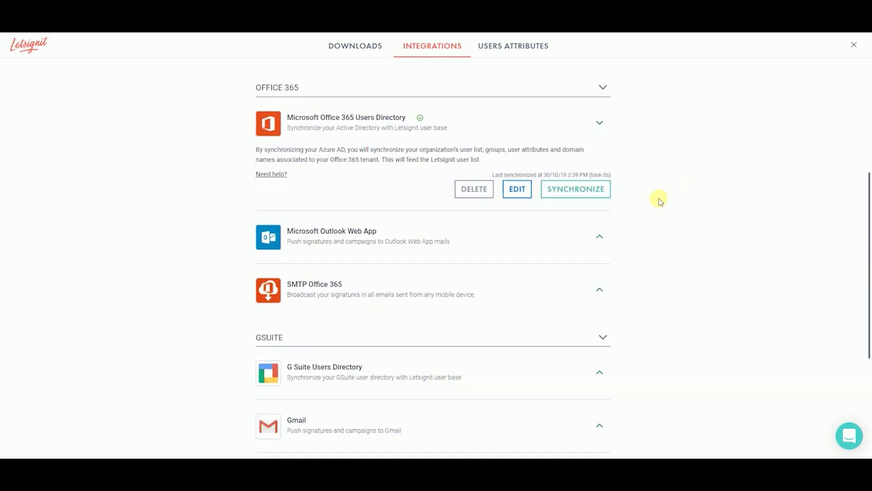
{"action": "left_click", "coordinate": [599, 237]}
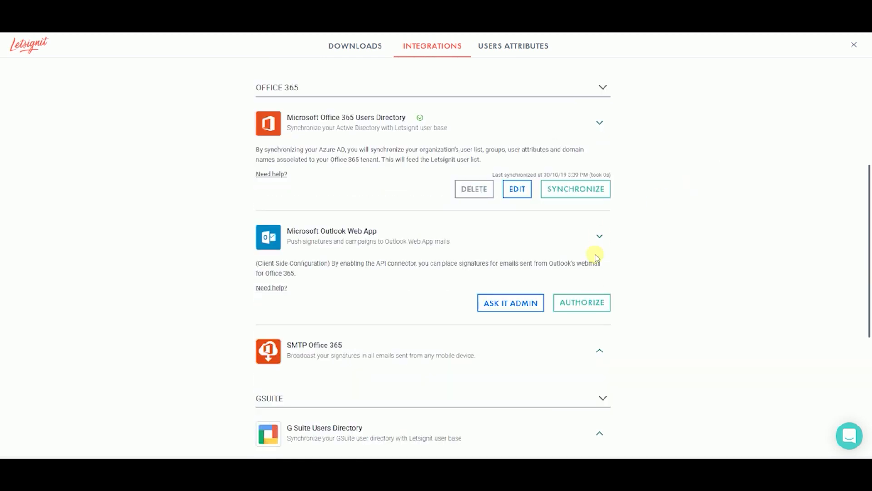
{"action": "left_click", "coordinate": [591, 302]}
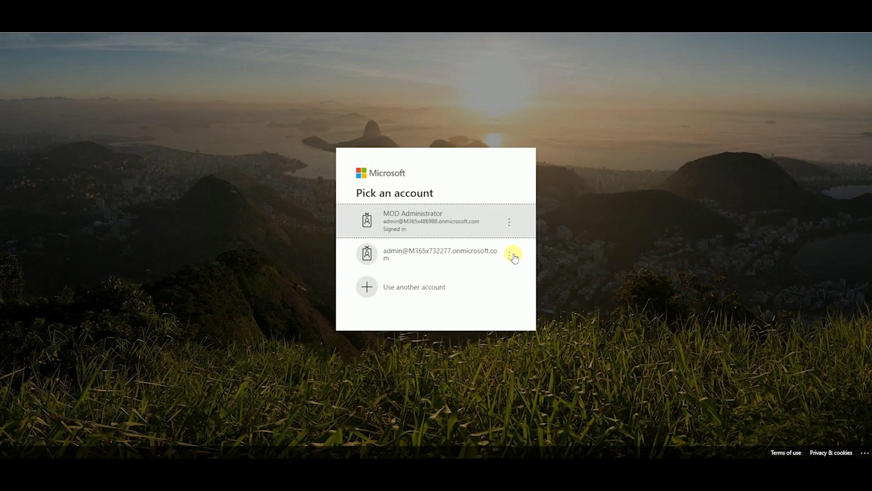
- Sign in with the administrator account and accept the organization-wide permissions requested
{"action": "left_click", "coordinate": [450, 225]}
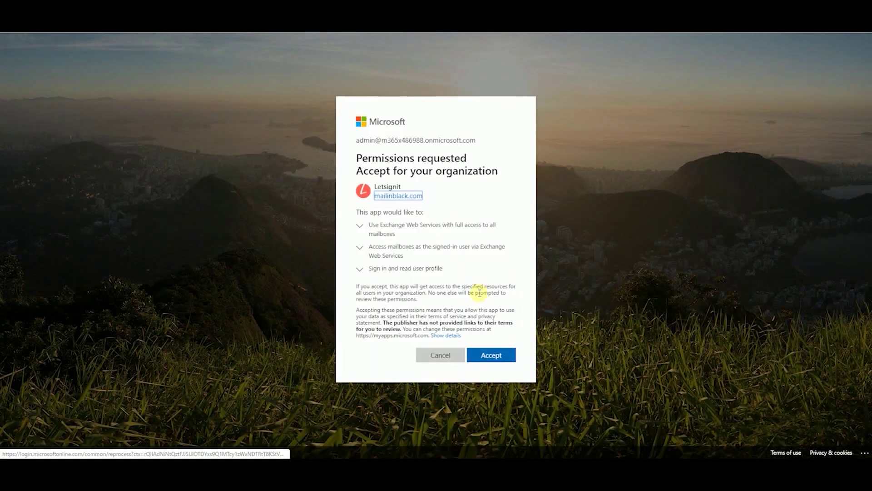
{"action": "left_click", "coordinate": [491, 354]}
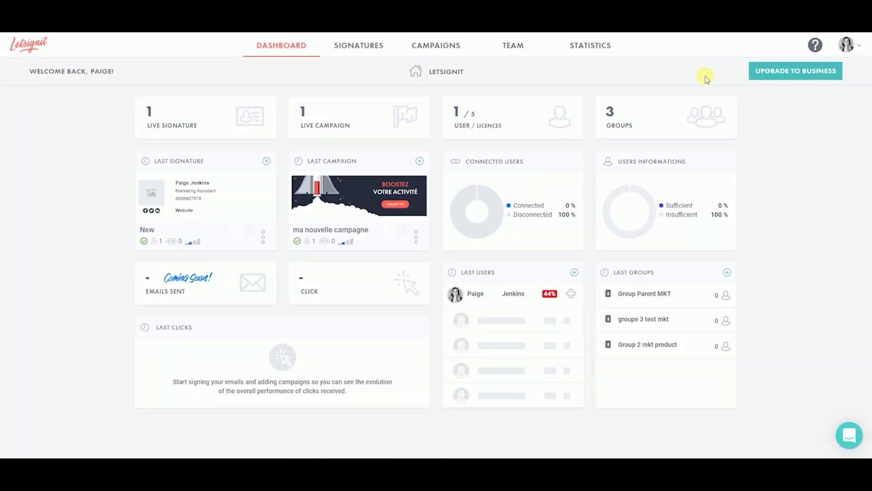
- Start a new support chat conversation and begin the message with 'He'
{"action": "left_click", "coordinate": [849, 436]}
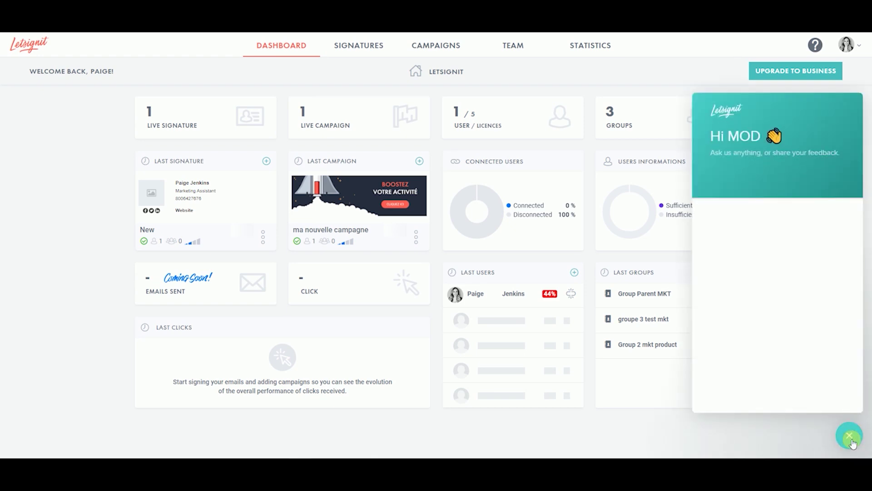
{"action": "left_click", "coordinate": [772, 248]}
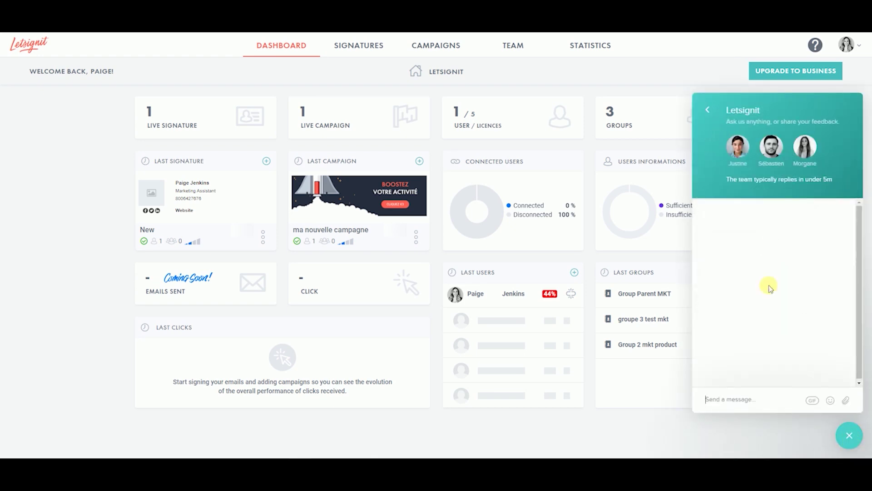
{"action": "left_click", "coordinate": [762, 398]}
{"action": "type", "text": "He"}
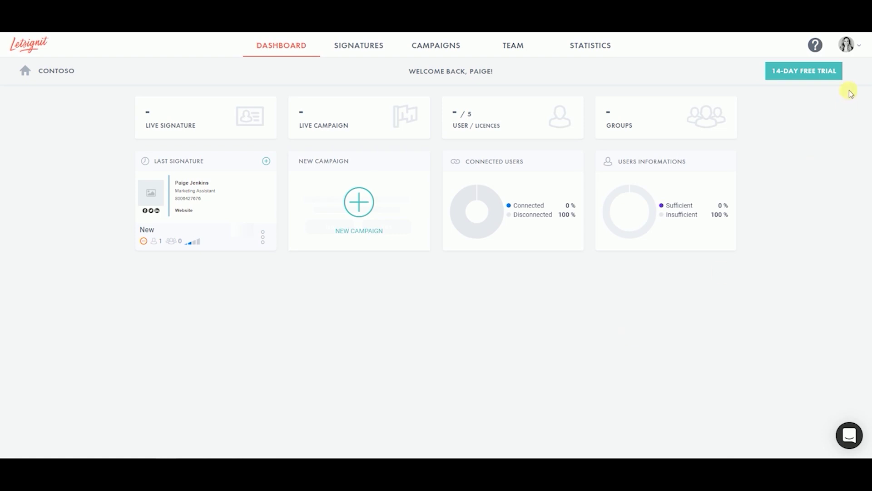
- Go to the Office 365 Connectors page and expand the SMTP Office 365 connector details
{"action": "left_click", "coordinate": [847, 46]}
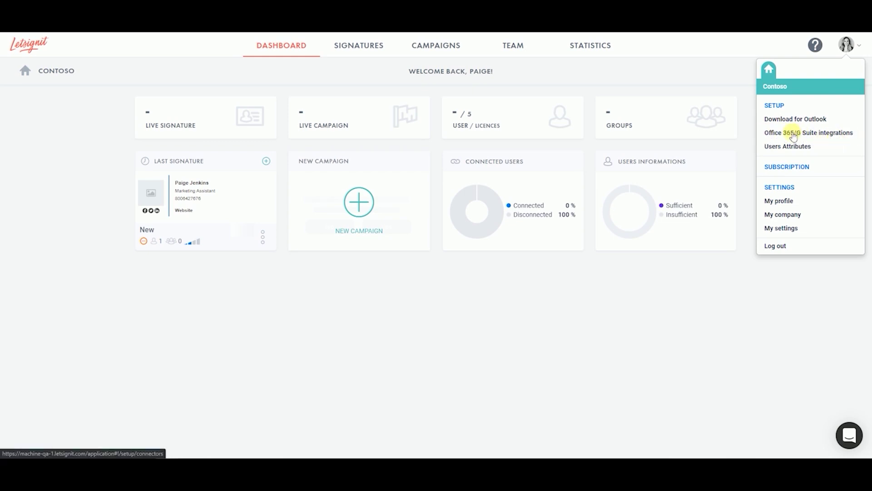
{"action": "left_click", "coordinate": [794, 136]}
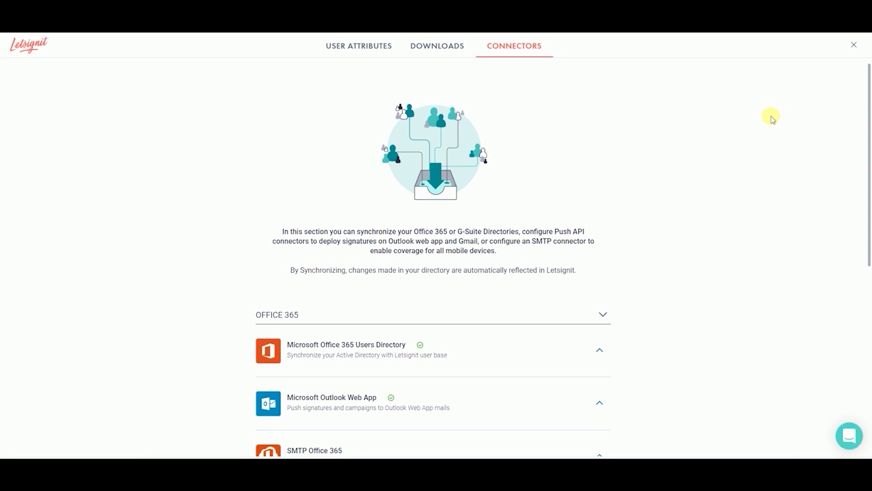
{"action": "scroll", "coordinate": [771, 116], "scroll_direction": "down", "scroll_amount": 5}
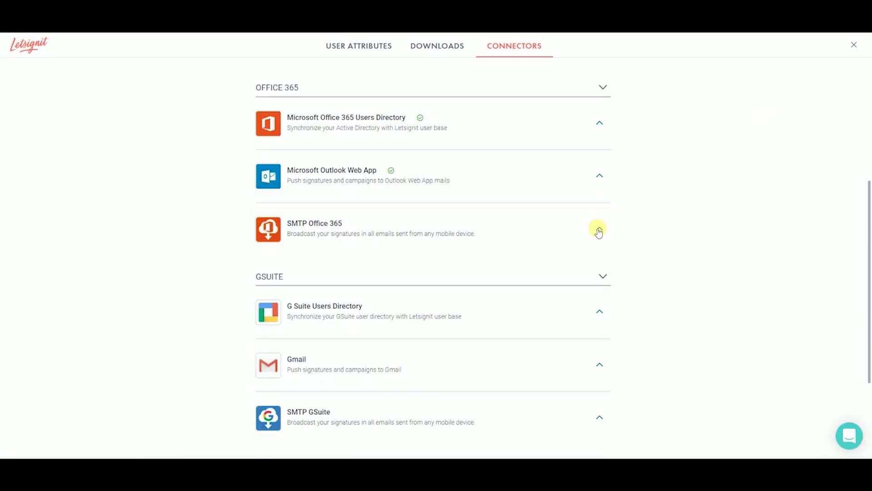
{"action": "left_click", "coordinate": [599, 230]}
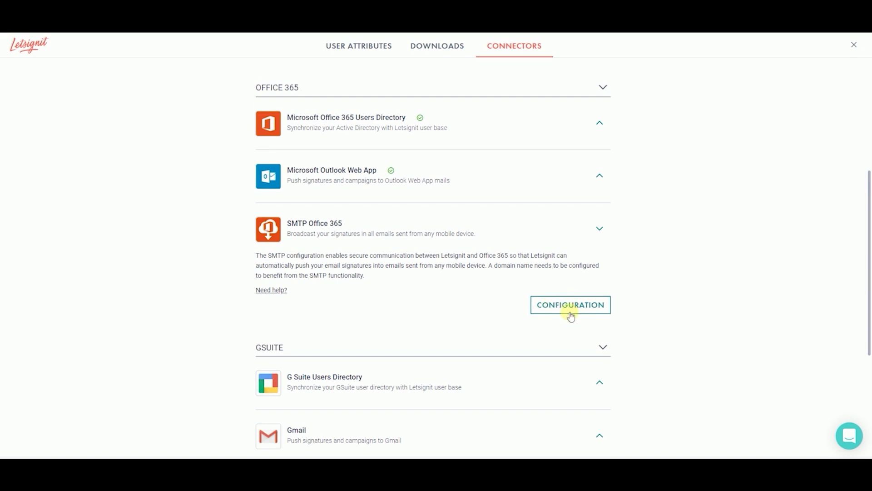
- Launch the SMTP connector configuration and review the connector and transport rule explanation
{"action": "left_click", "coordinate": [570, 351]}
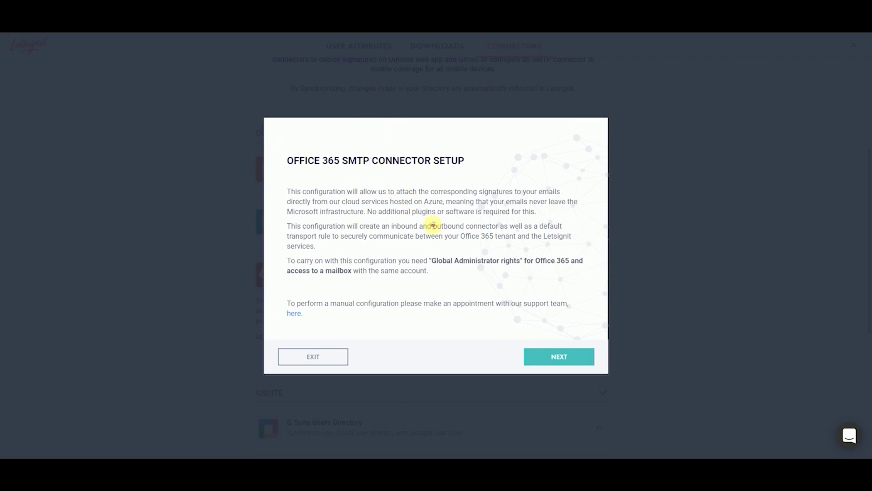
{"action": "left_click_drag", "start_coordinate": [432, 225], "coordinate": [532, 227]}
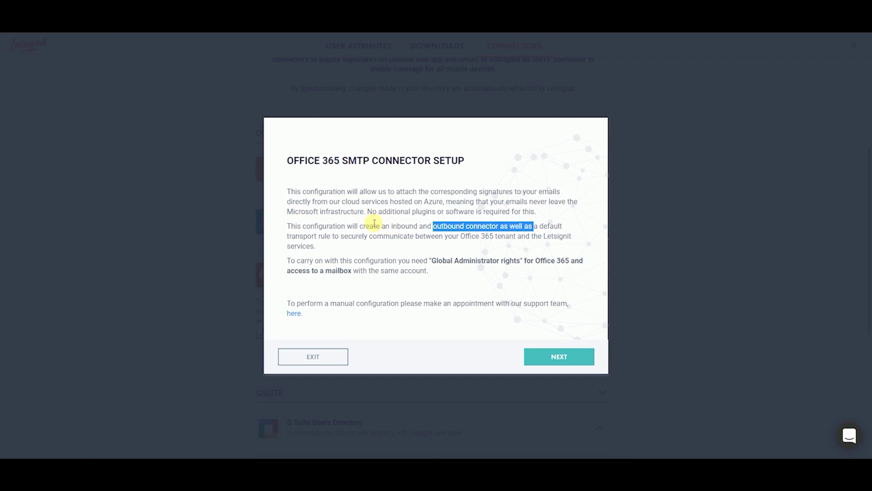
{"action": "left_click_drag", "start_coordinate": [390, 226], "coordinate": [418, 230]}
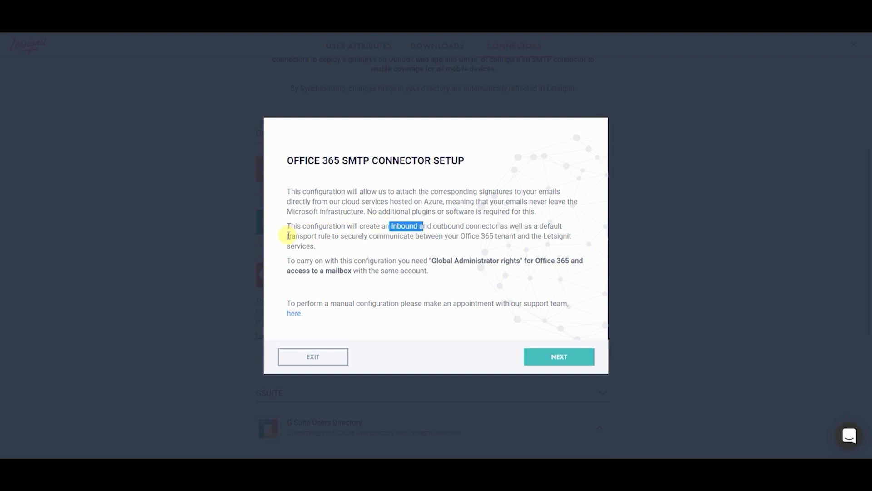
{"action": "left_click_drag", "start_coordinate": [287, 236], "coordinate": [317, 245]}
{"action": "left_click", "coordinate": [560, 357]}
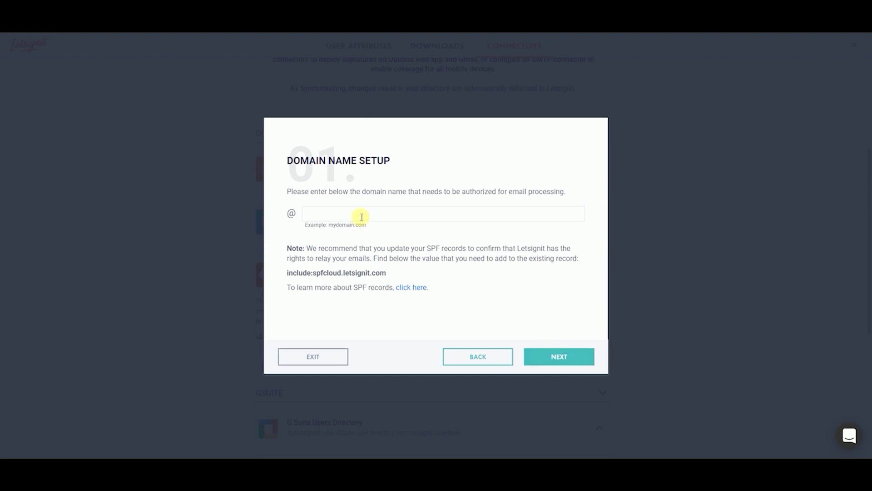
- Enter M365x486988.onmicrosoft.com as the authorized domain, copy the SPF include value, and continue
{"action": "left_click", "coordinate": [361, 215]}
{"action": "type", "text": "M365x486988.onmicrosoft.com"}
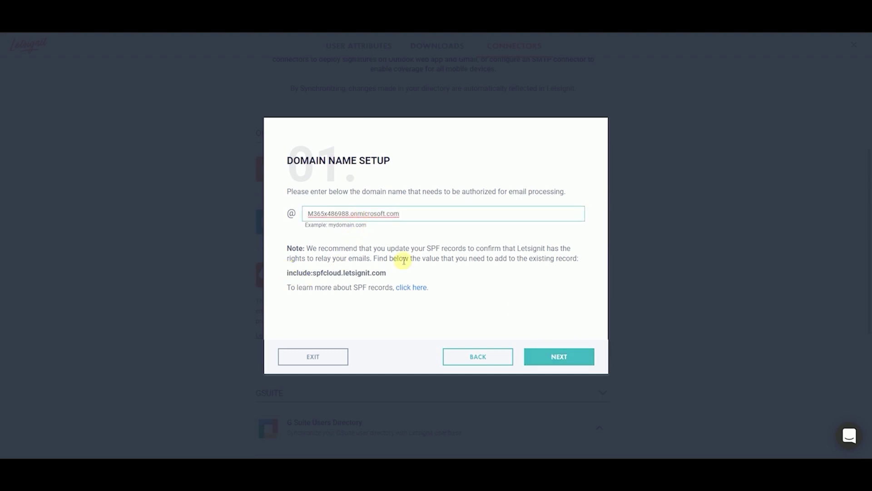
{"action": "left_click_drag", "start_coordinate": [395, 273], "coordinate": [285, 278]}
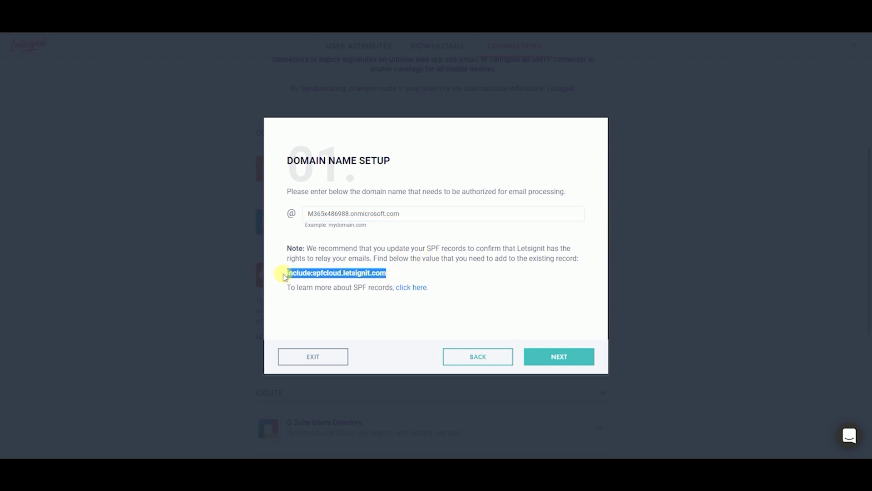
{"action": "left_click", "coordinate": [562, 359]}
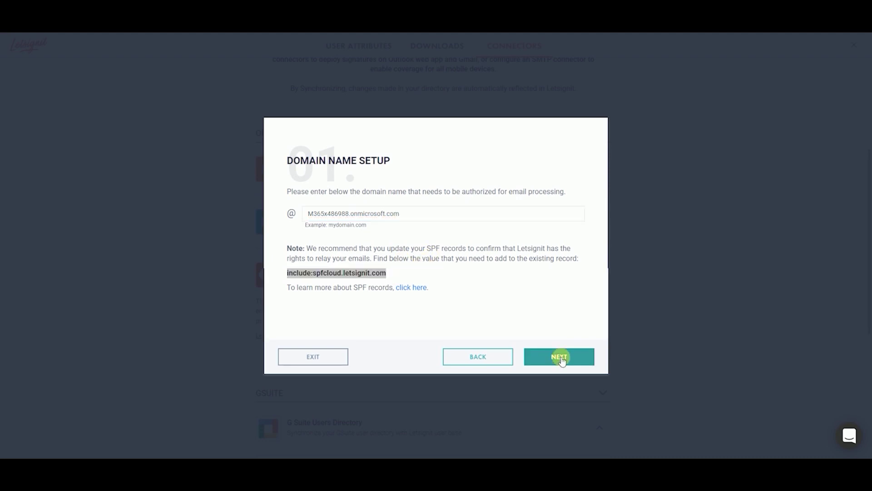
- Enter the global administrator's user name and password, validate the relay host, and close the setup
{"action": "left_click", "coordinate": [368, 235]}
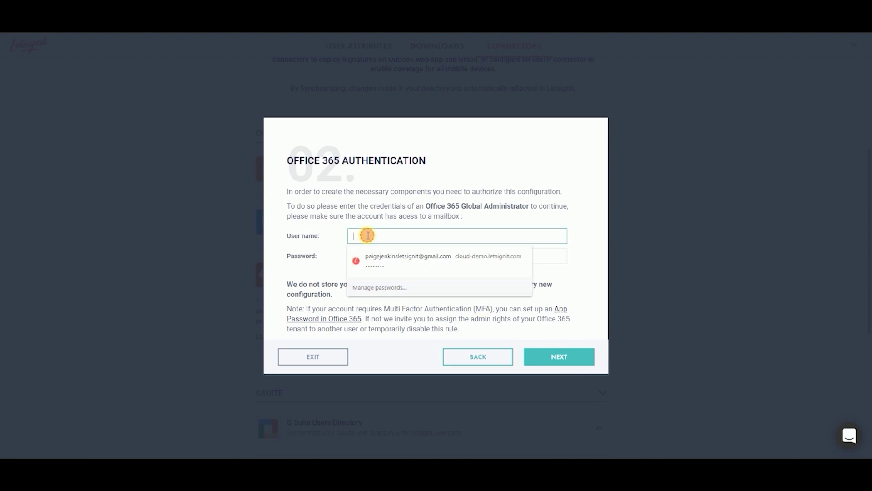
{"action": "key", "text": "ctrl+v"}
{"action": "key", "text": "Tab"}
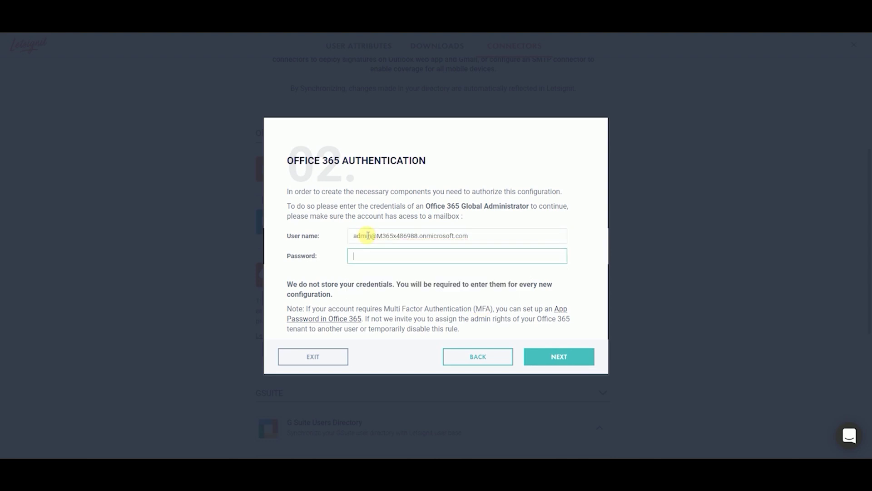
{"action": "type", "text": "**************"}
{"action": "left_click", "coordinate": [553, 354]}
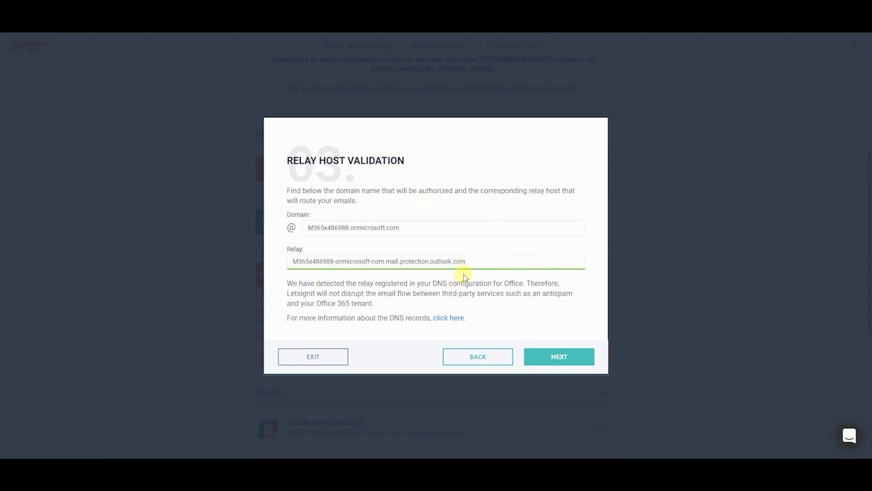
{"action": "left_click", "coordinate": [561, 358]}
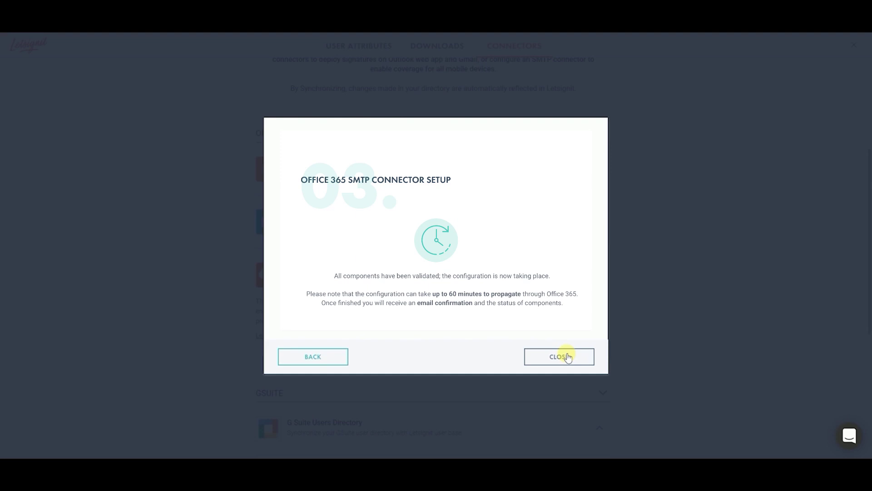
{"action": "left_click", "coordinate": [568, 357]}
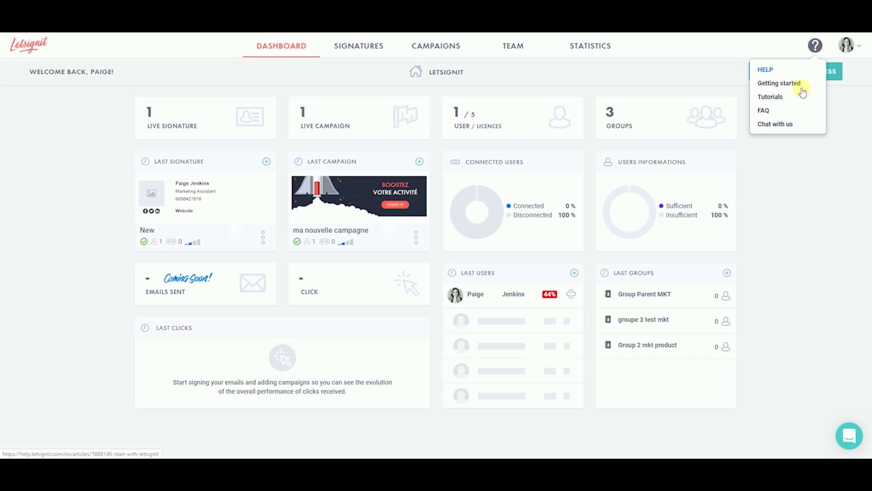
- Open a Chat with us conversation with the Letsignit support team
{"action": "left_click", "coordinate": [789, 124]}
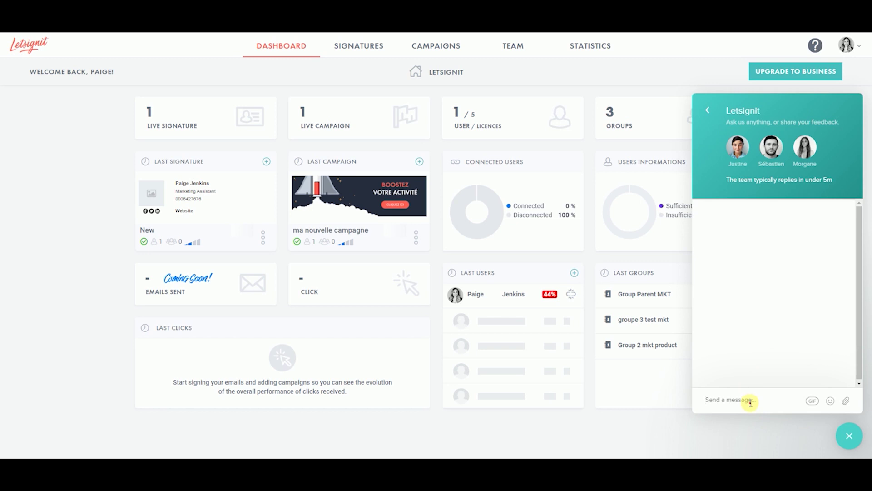